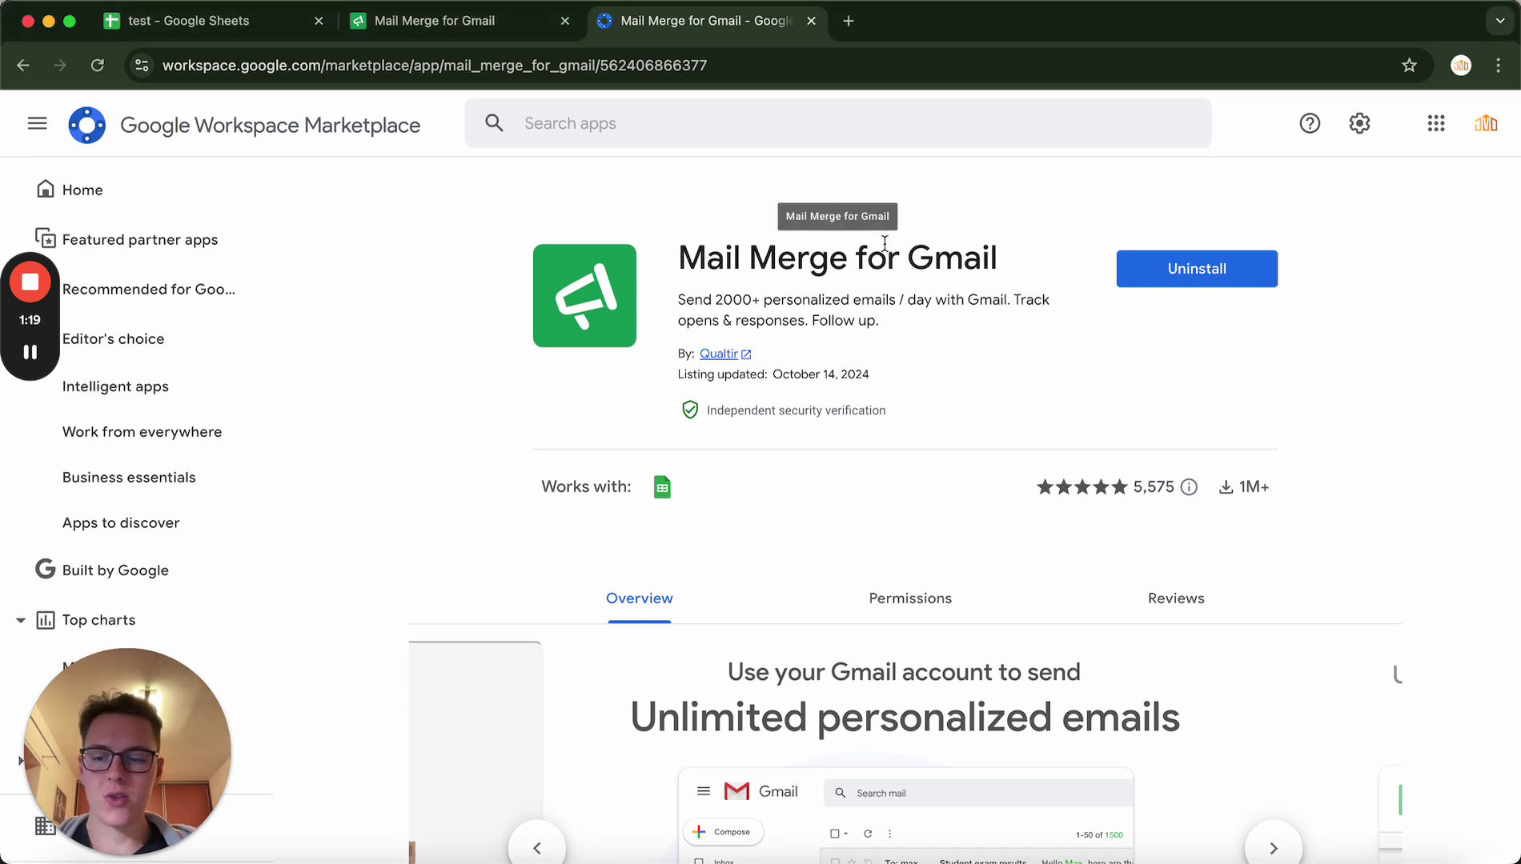
Check the Mail Merge pricing plans, then return to the spreadsheet and close the Mail Merge dialog.
click(396, 24)
scroll(656, 372, down, 2)
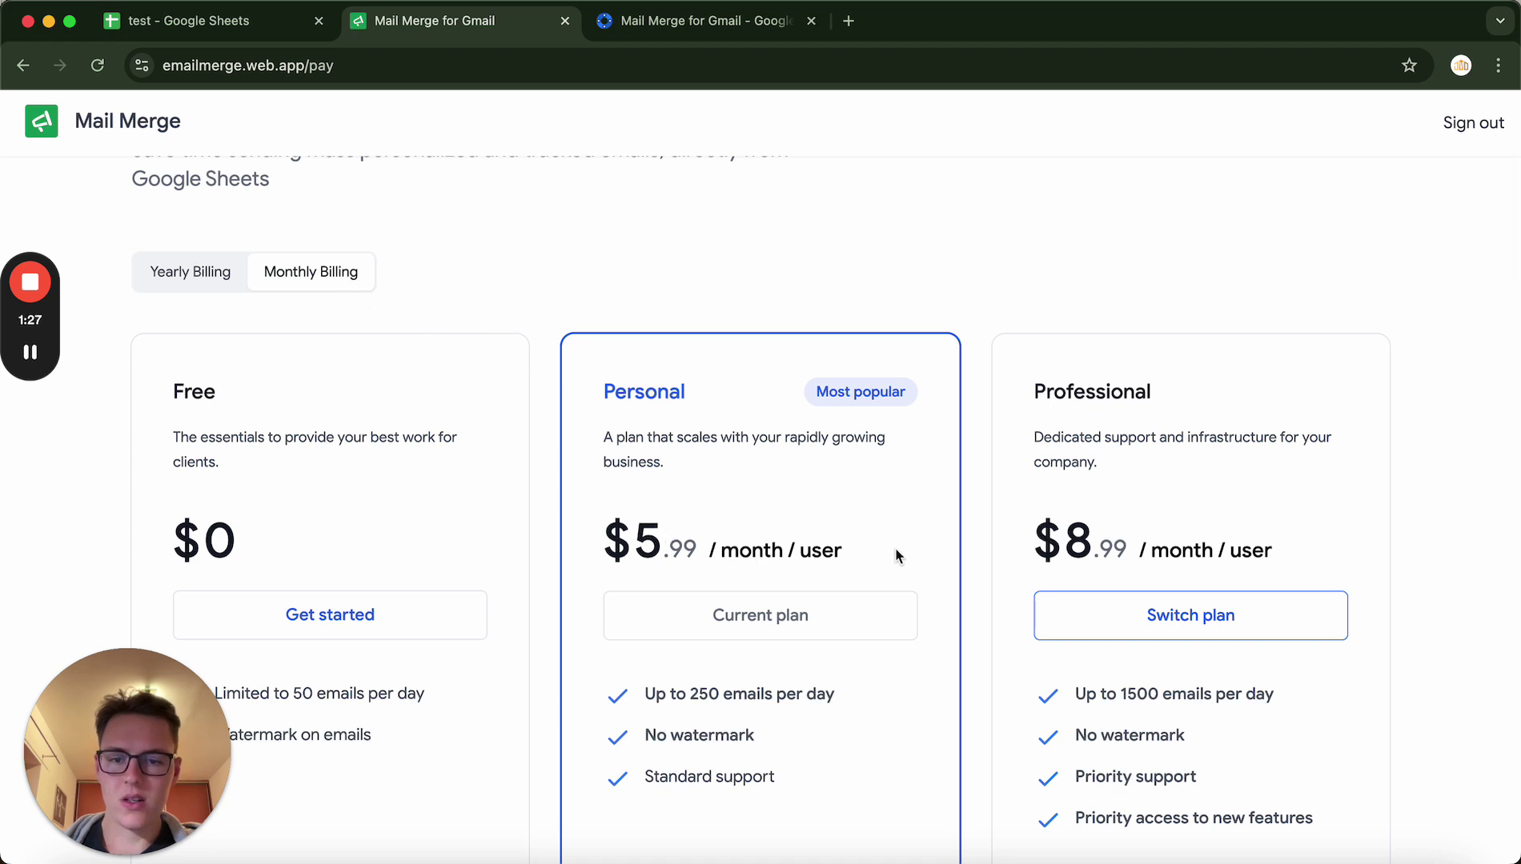
scroll(895, 548, up, 3)
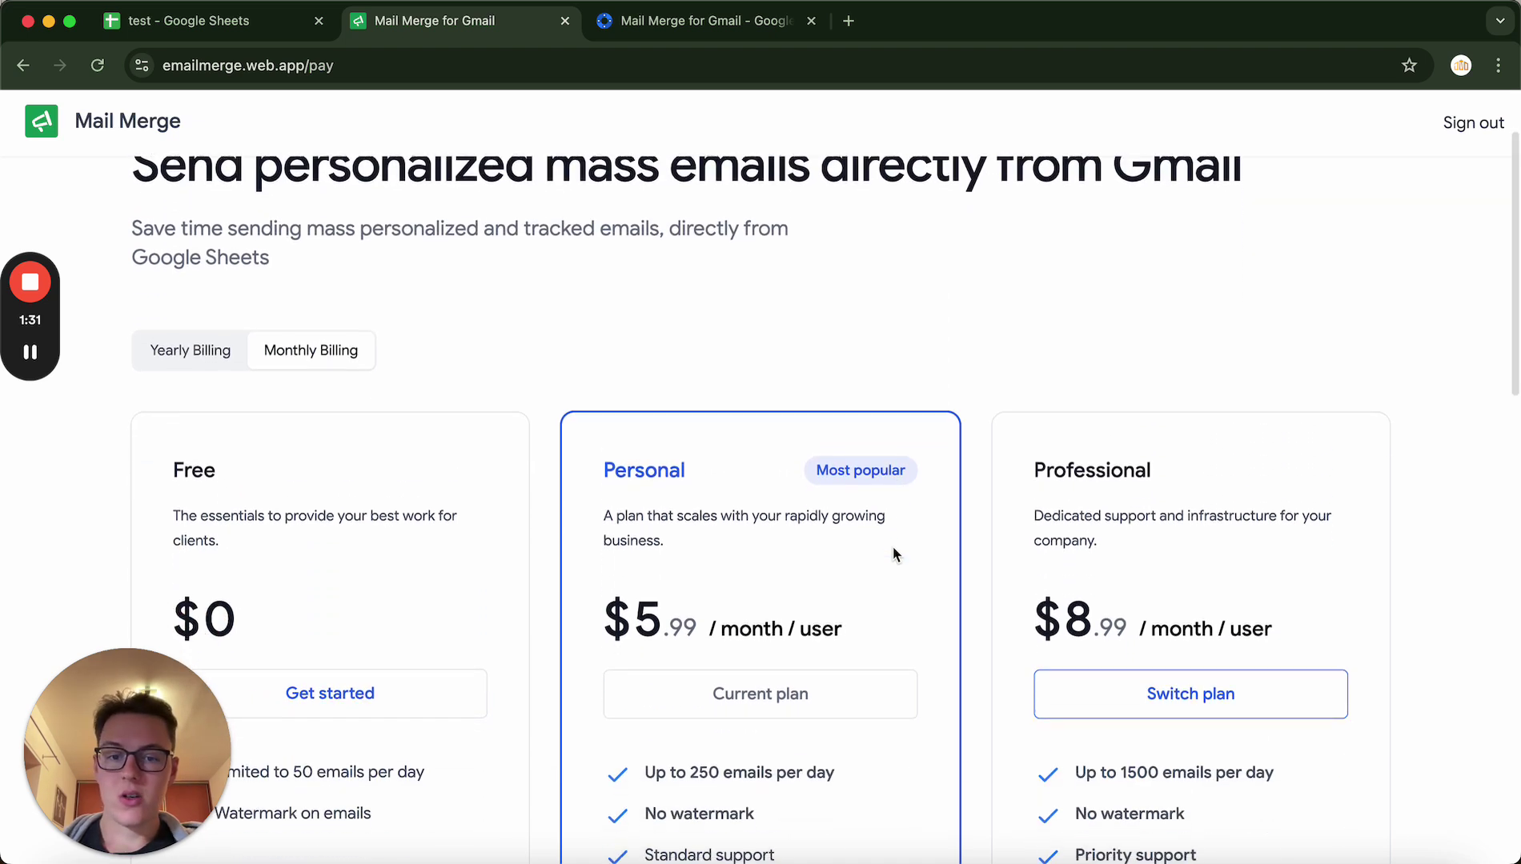
scroll(893, 555, down, 3)
scroll(892, 554, up, 3)
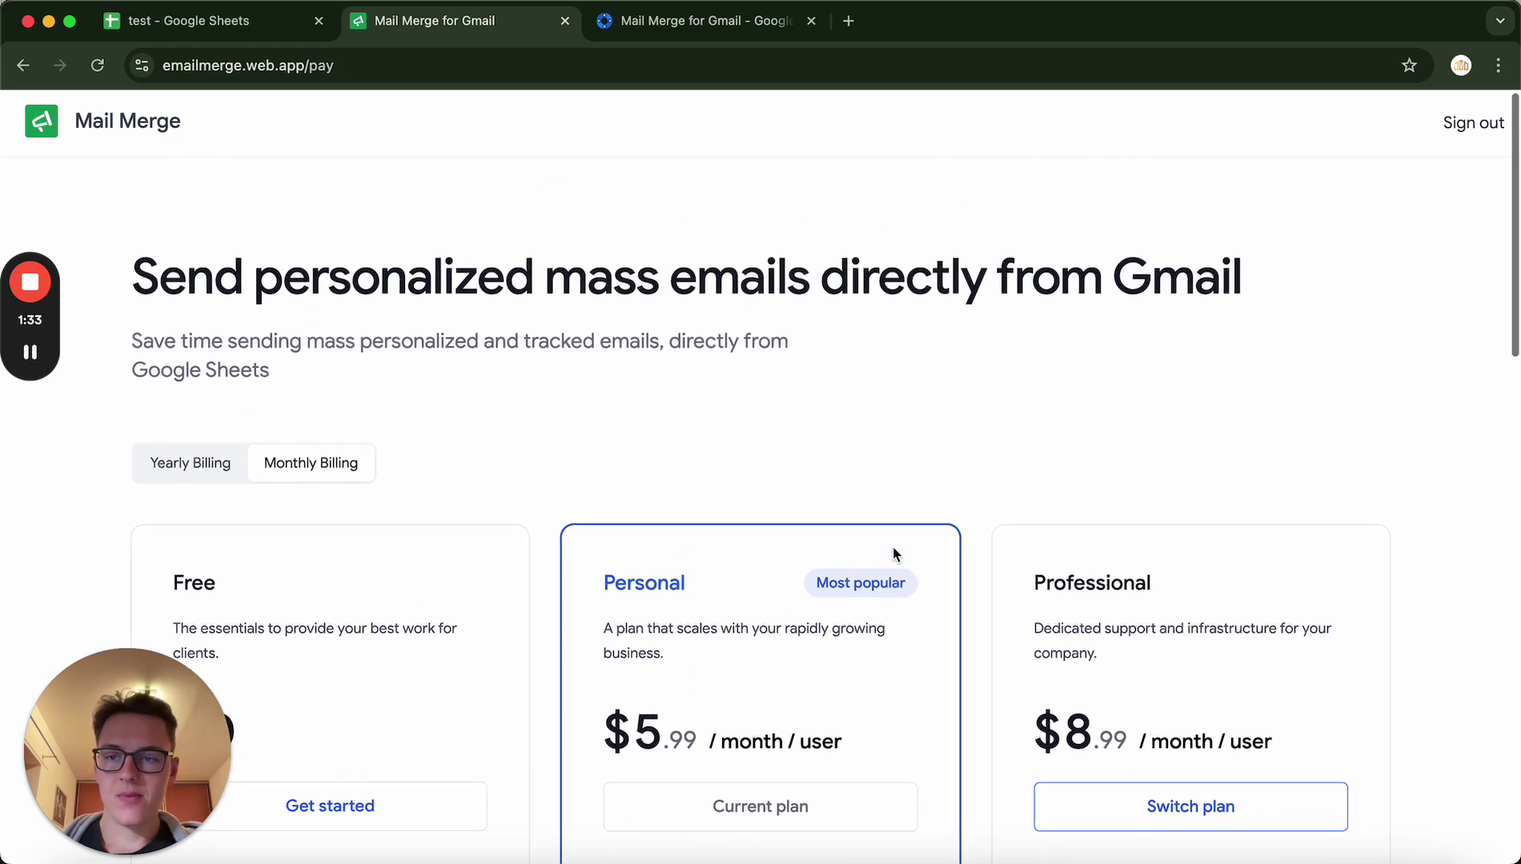
scroll(579, 261, down, 2)
scroll(579, 261, up, 2)
click(192, 24)
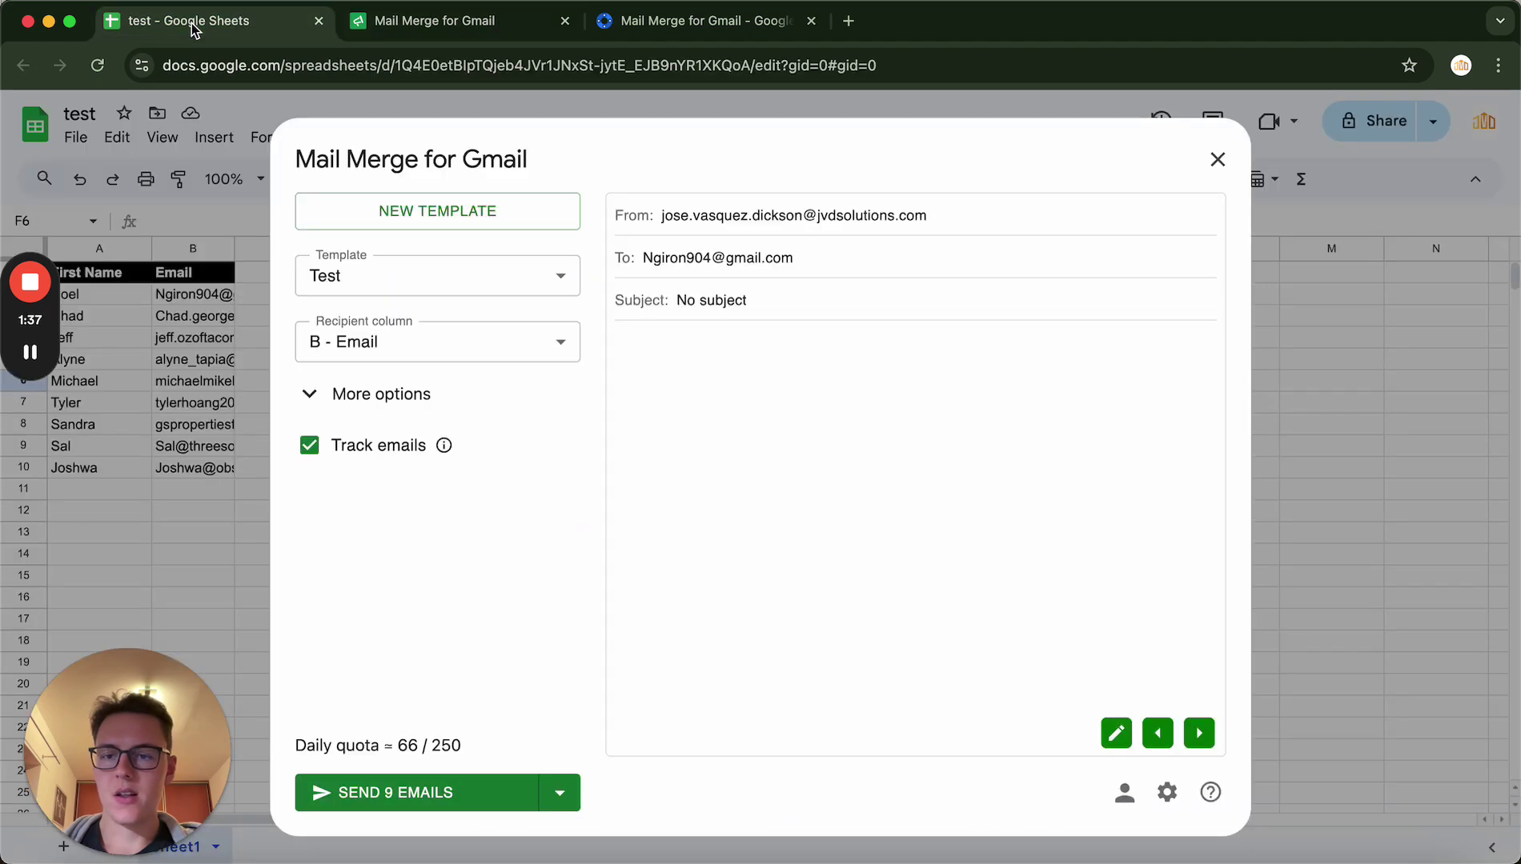
click(1217, 160)
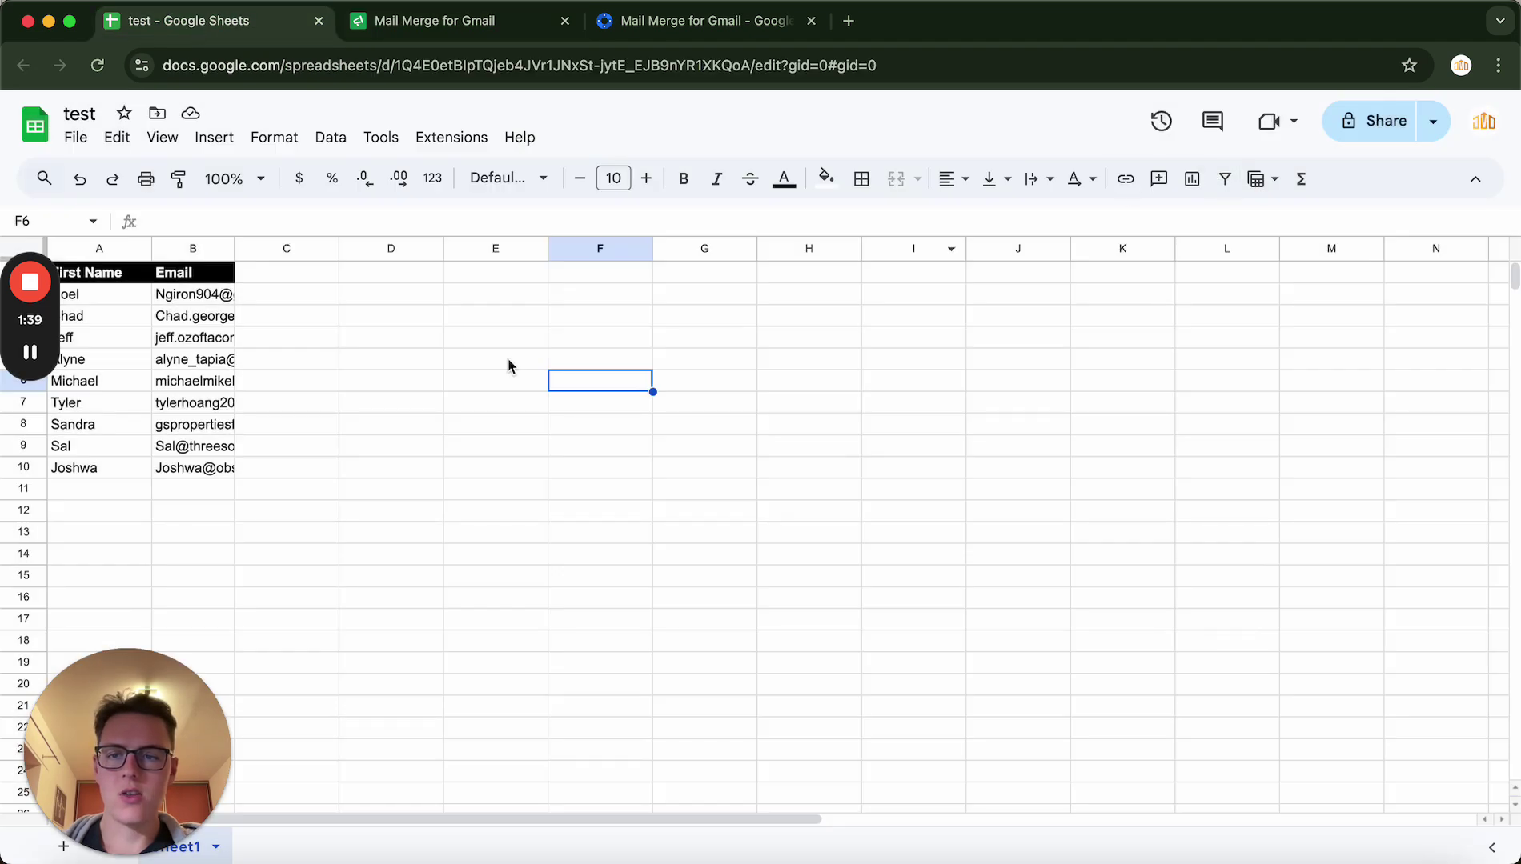
click(408, 24)
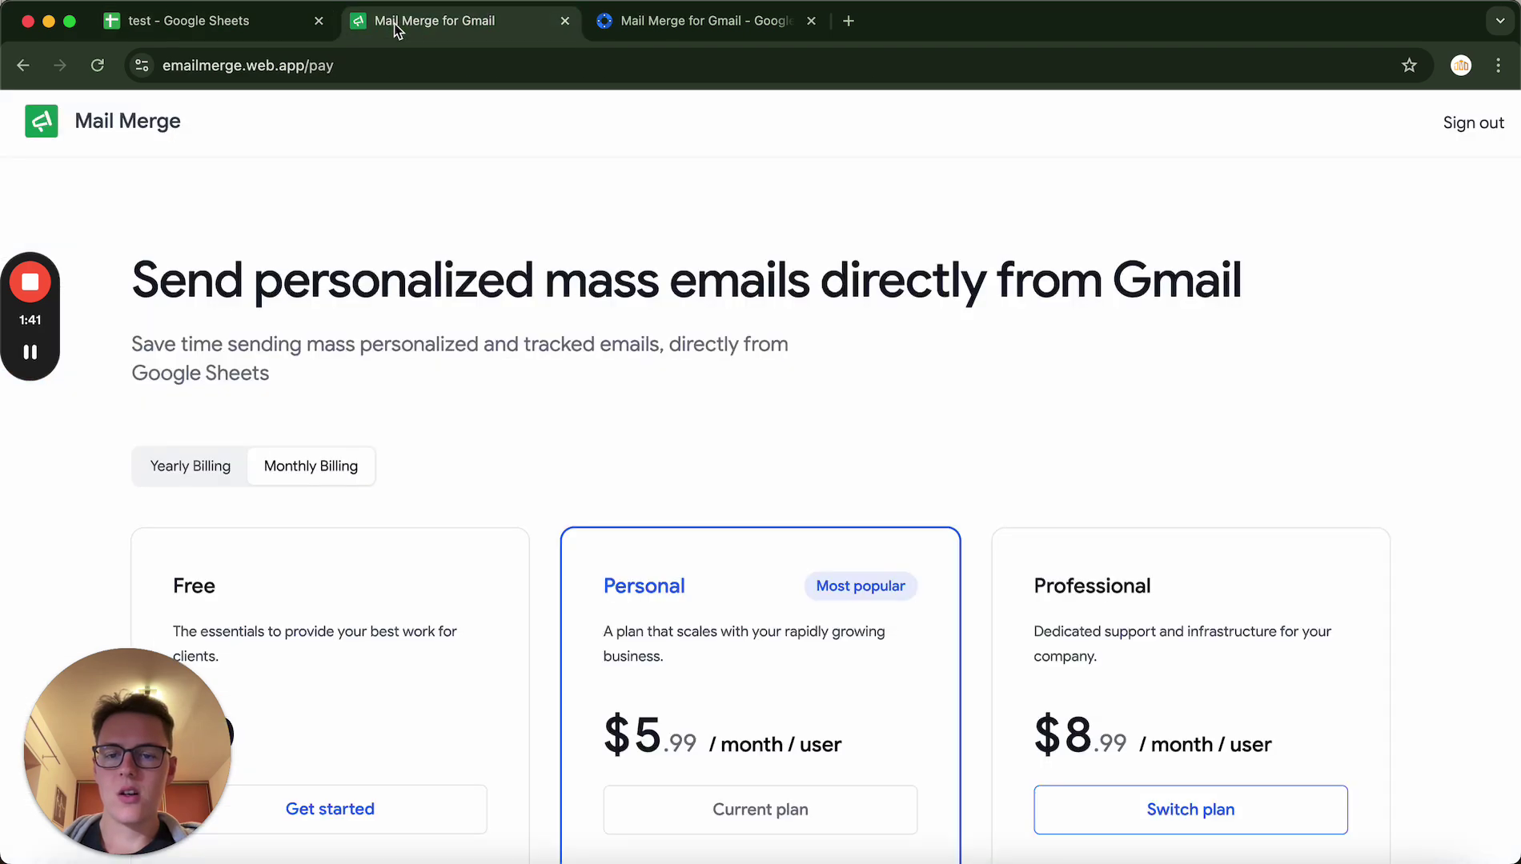
click(237, 22)
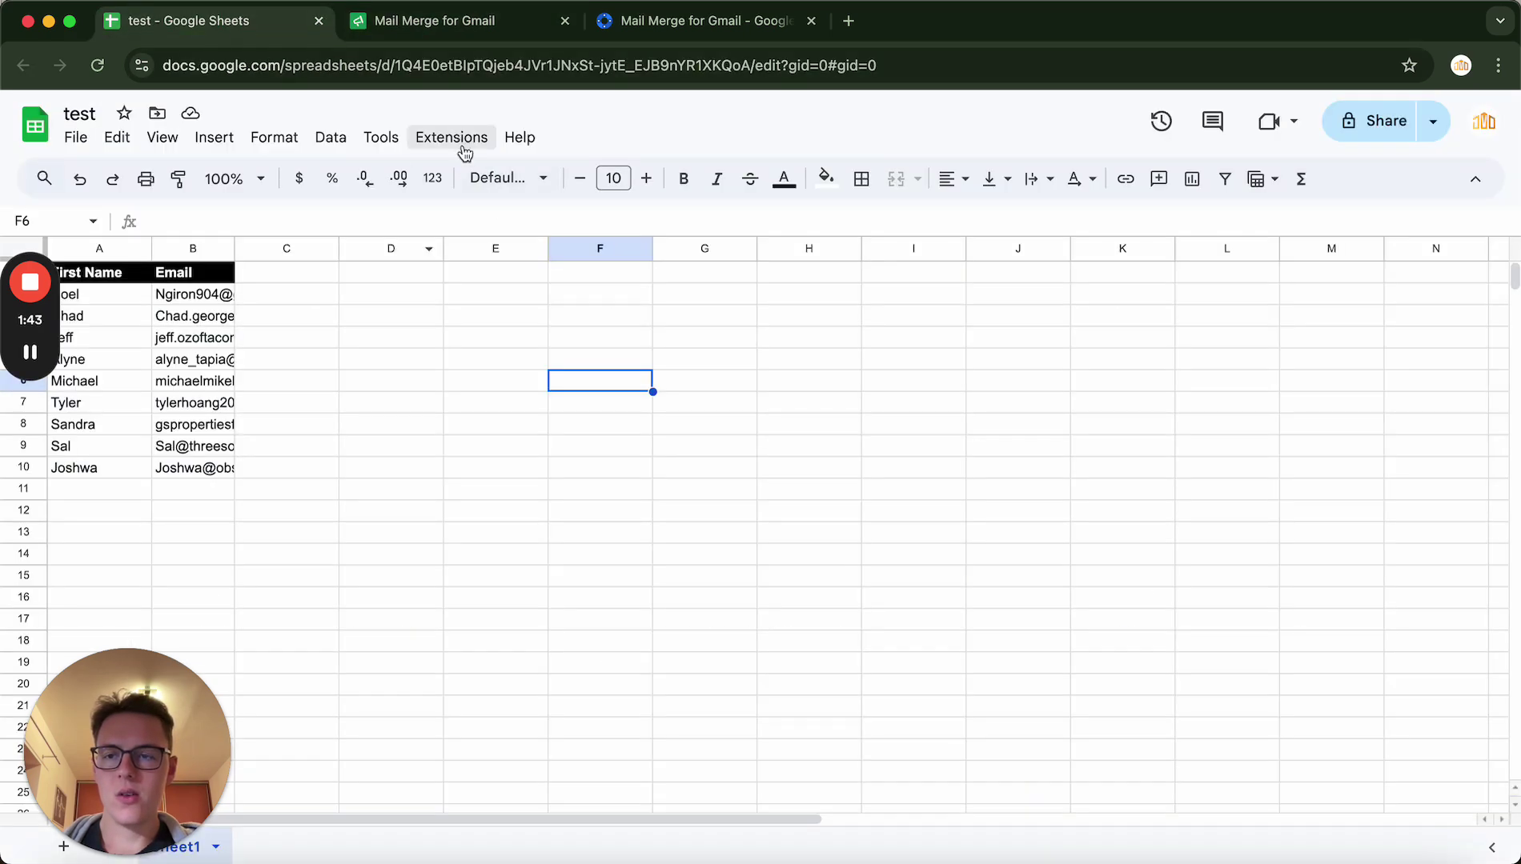
Look over the First Name and Email header cells, then open Extensions to reach Mail Merge for Gmail.
drag(24, 327, 19, 565)
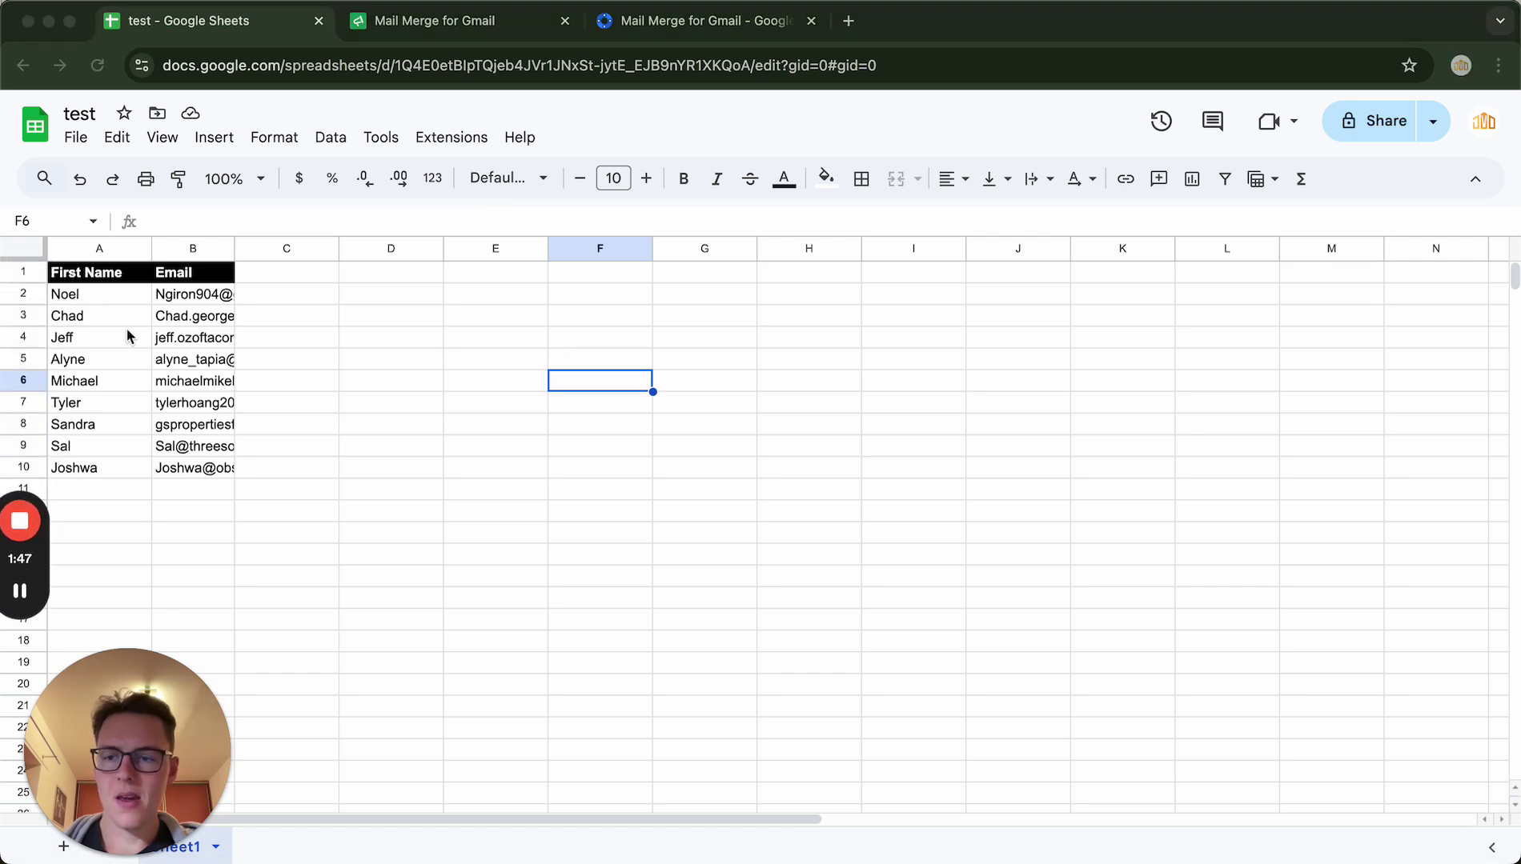
click(115, 275)
click(169, 279)
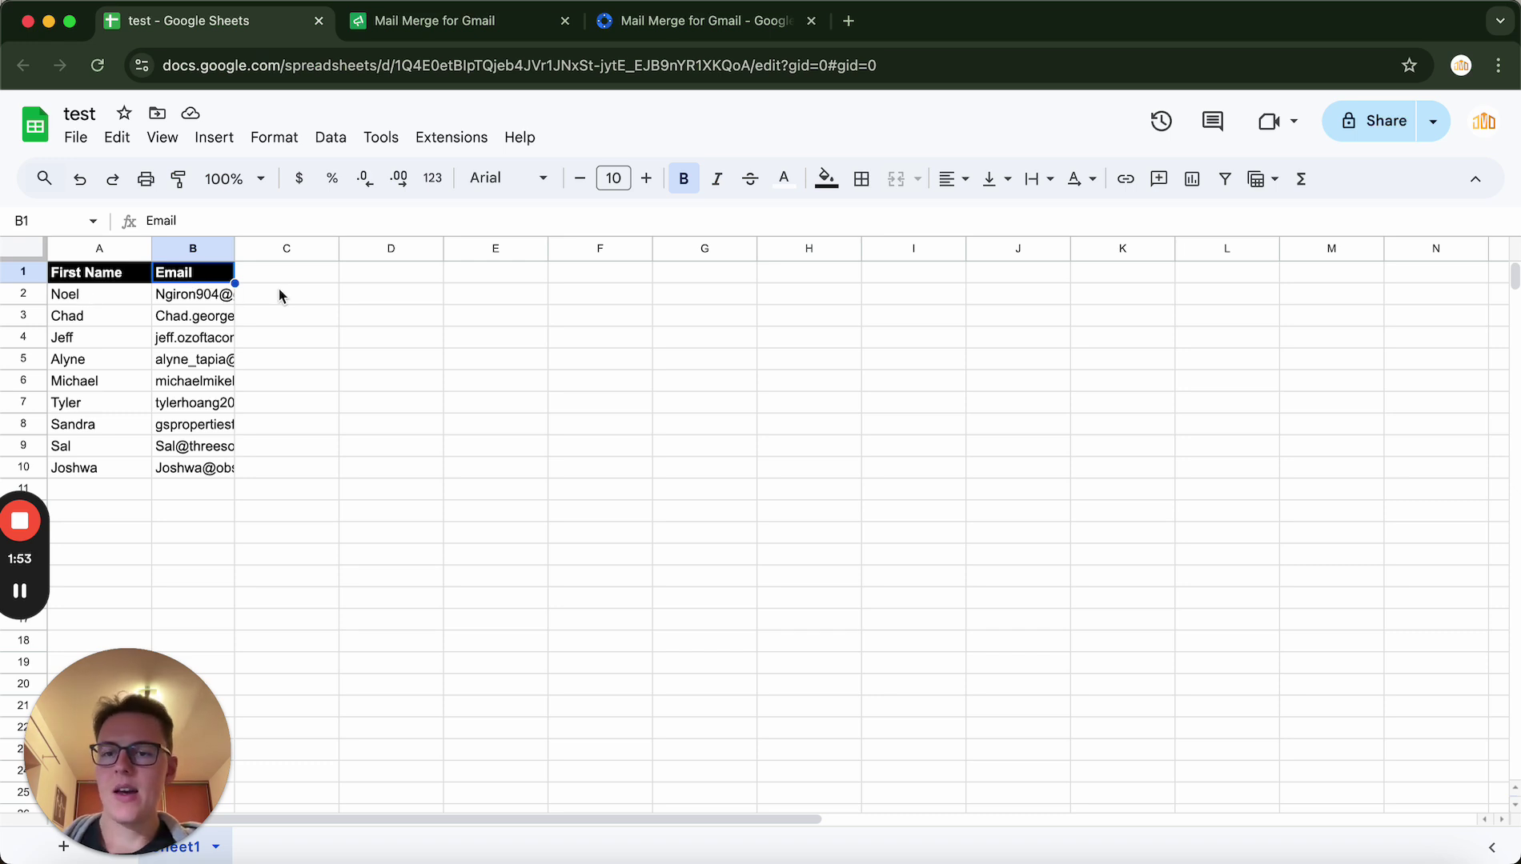
click(280, 295)
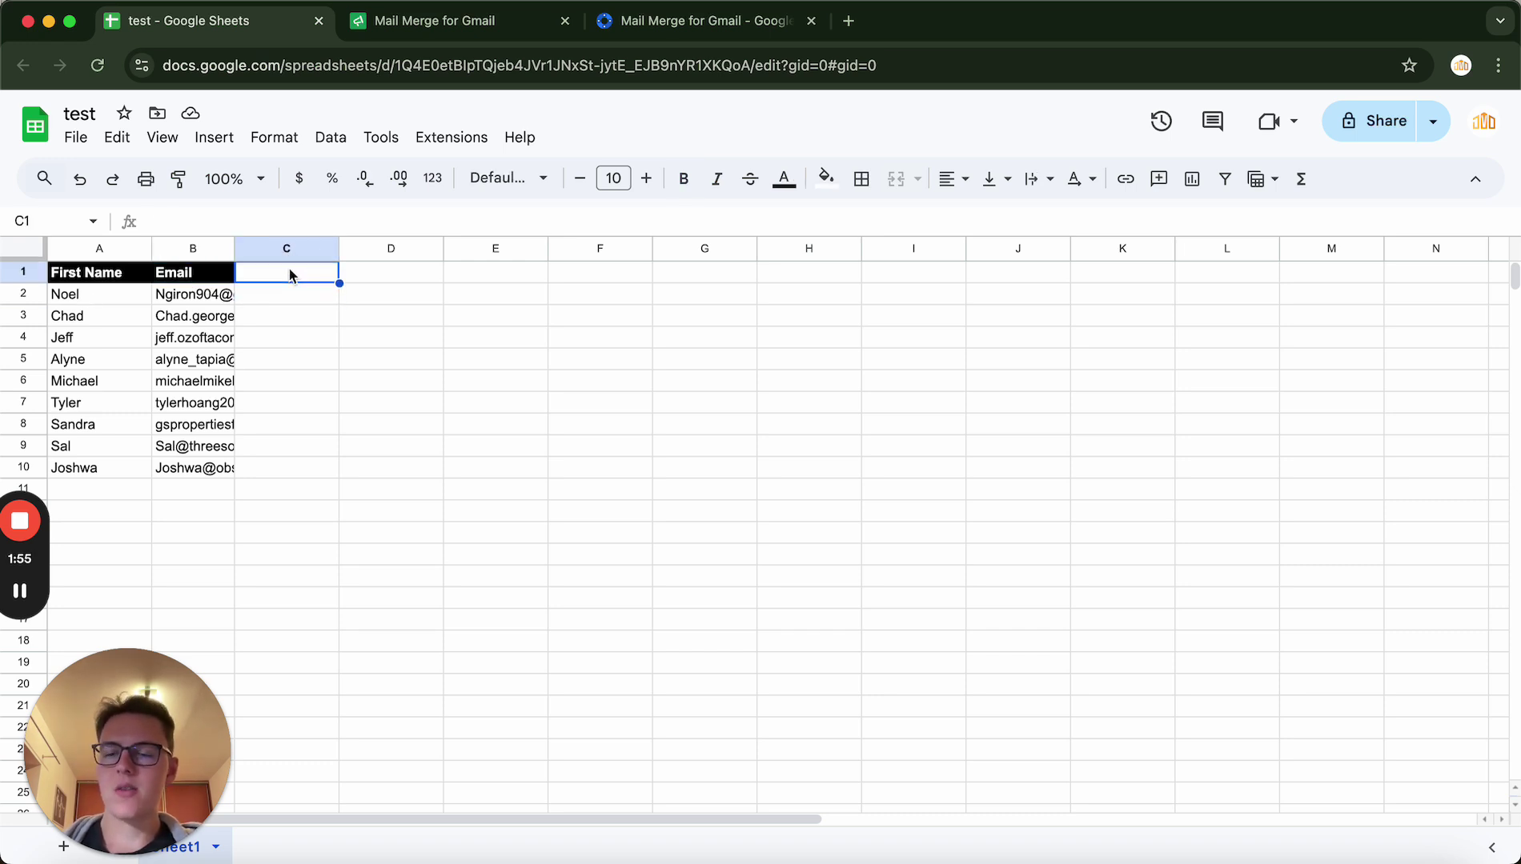
click(346, 321)
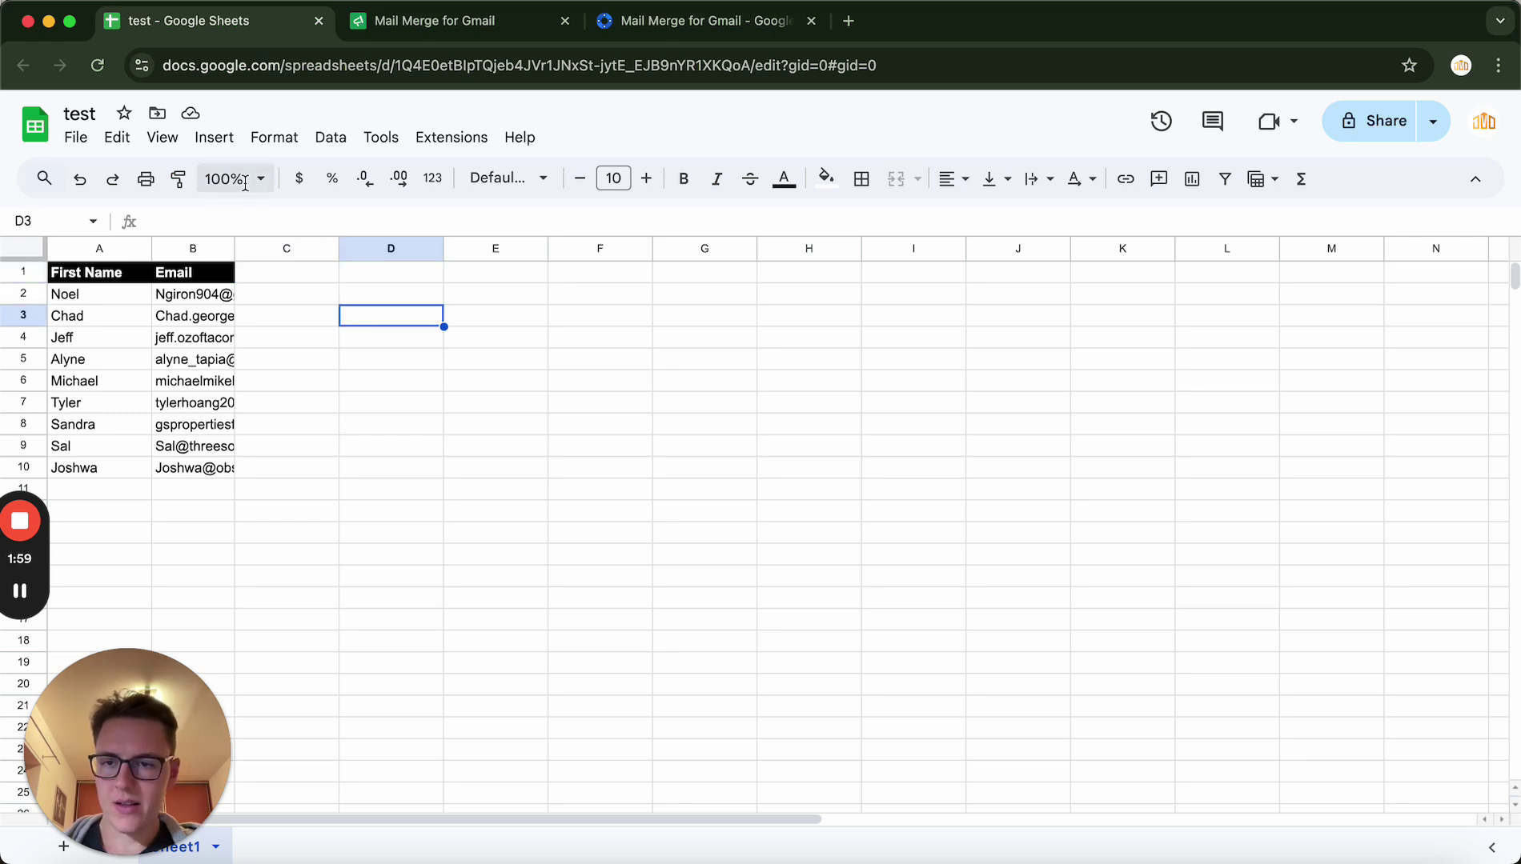
click(452, 137)
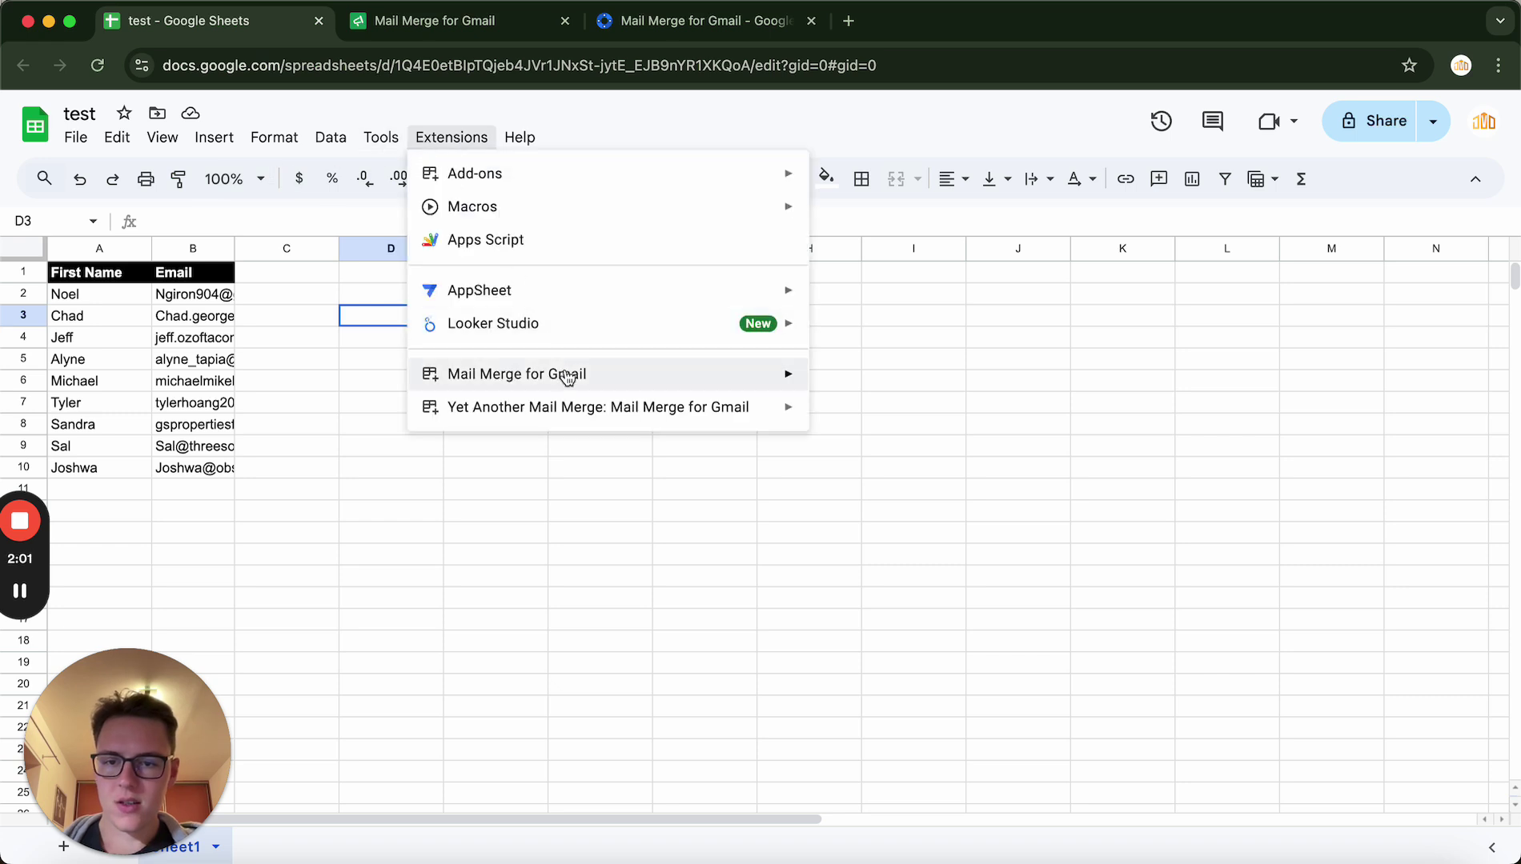
mouse_move(558, 374)
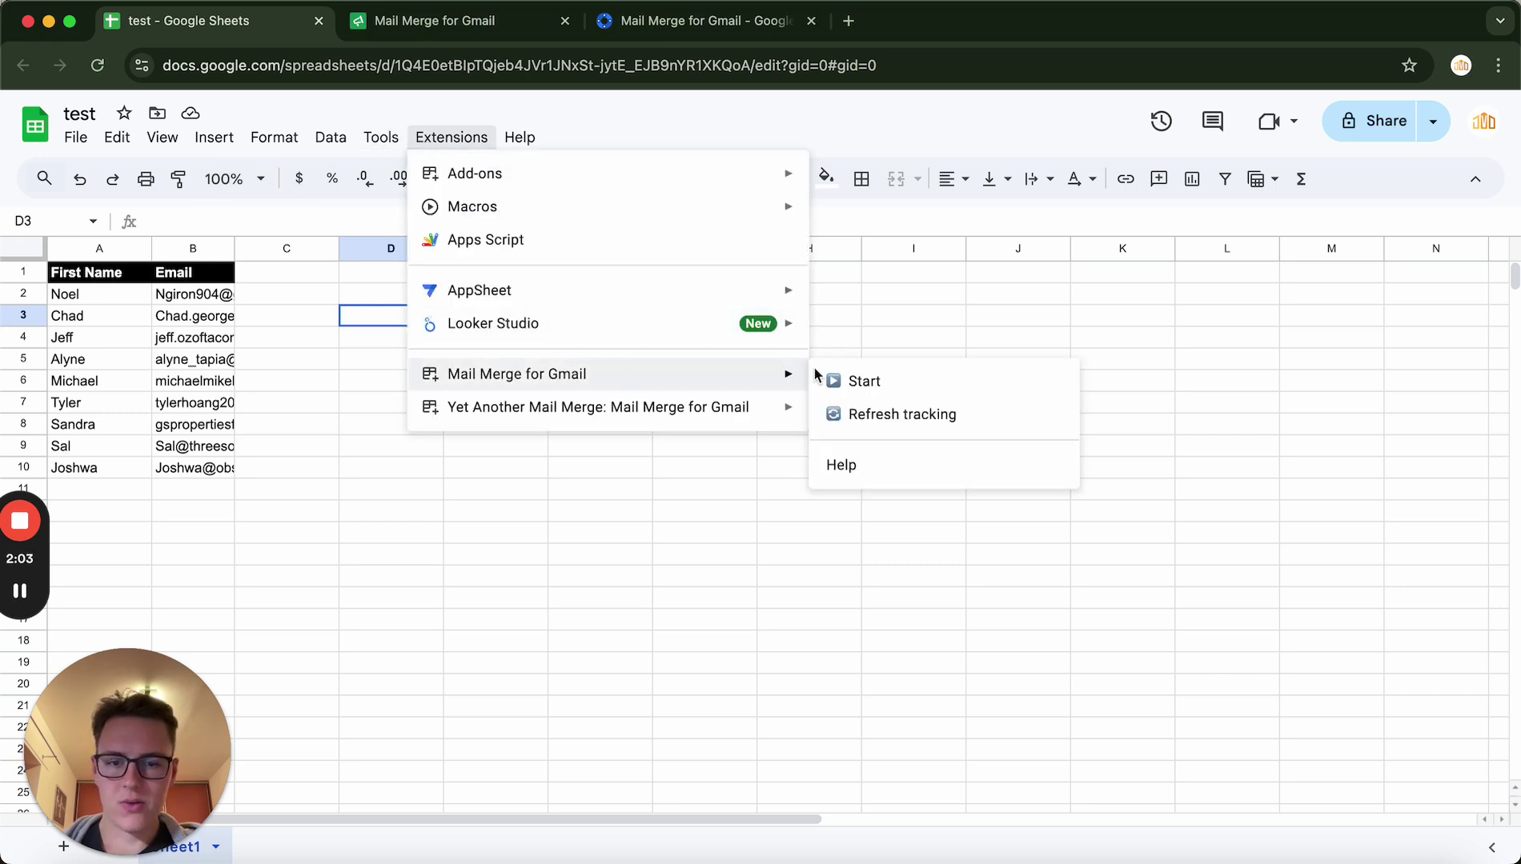
Start Mail Merge for Gmail and go to Manage Templates from the Template dropdown.
click(866, 381)
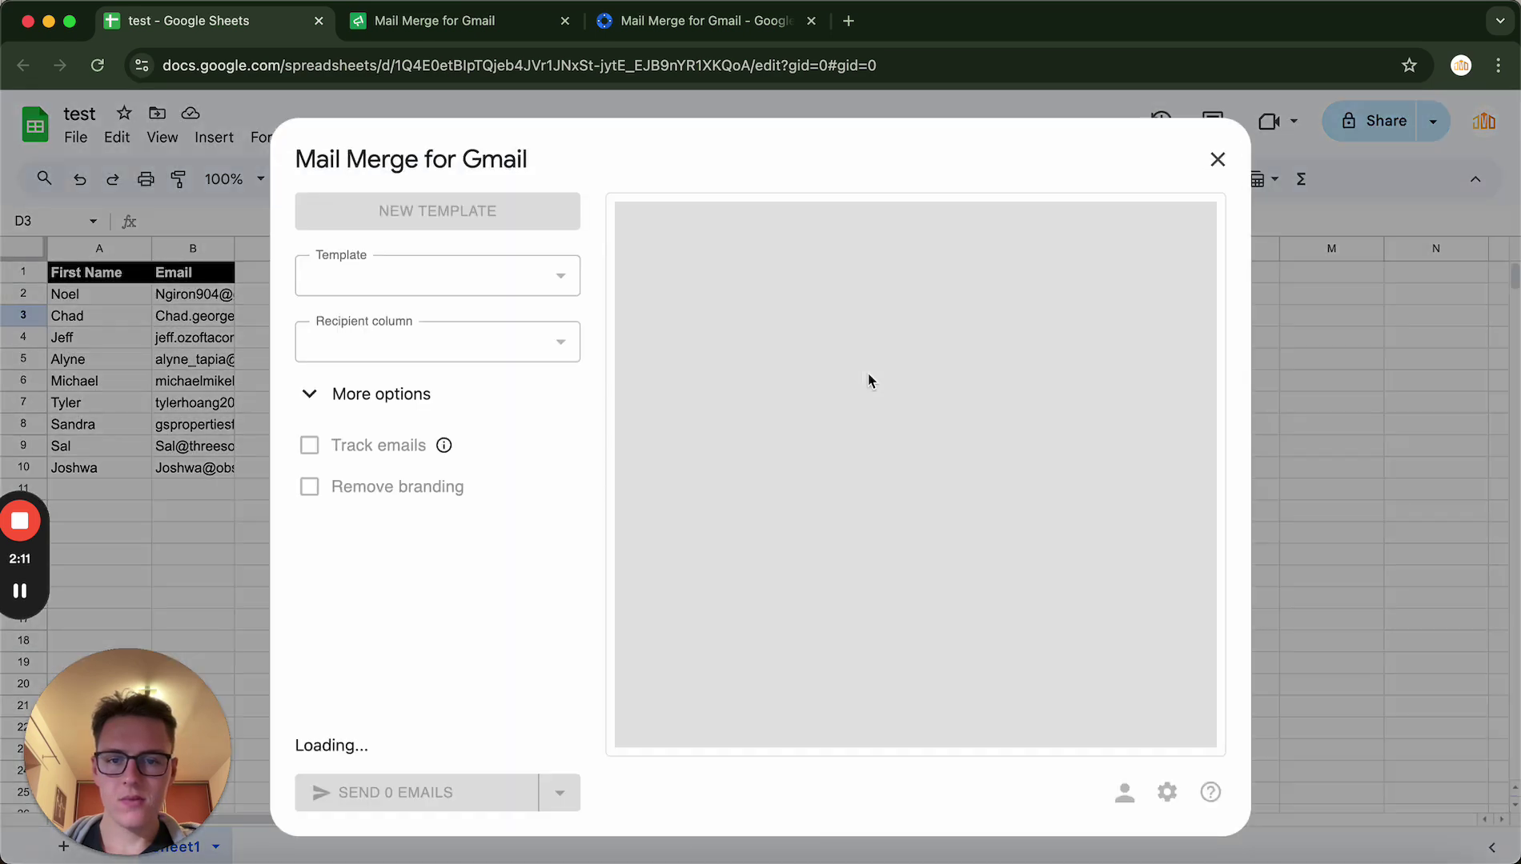
click(547, 294)
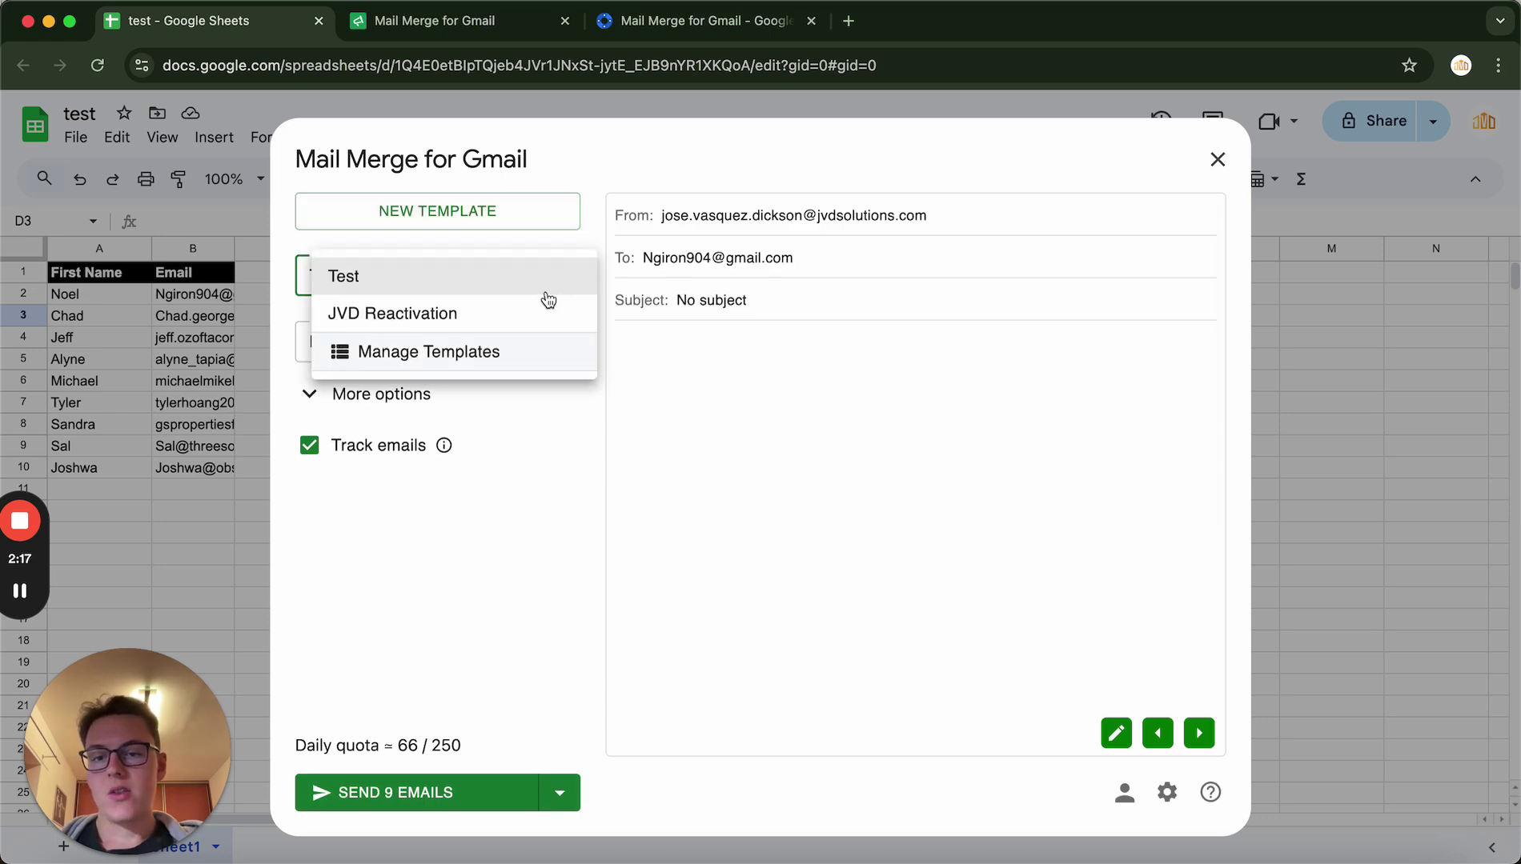
click(510, 356)
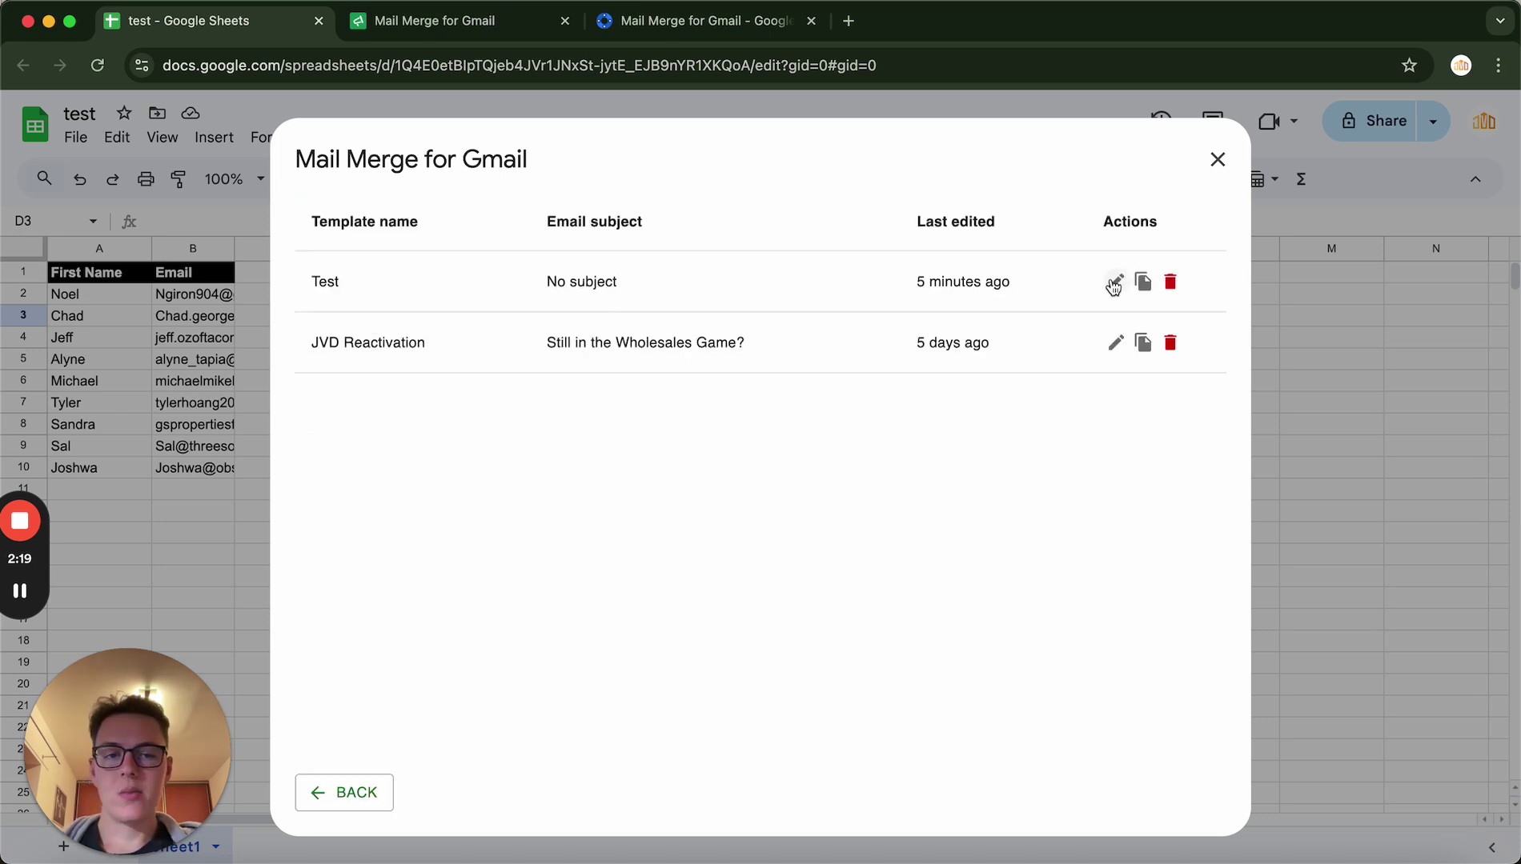
Edit the Test template's subject and set its body to 'Hey {{First Name}}'.
click(1114, 282)
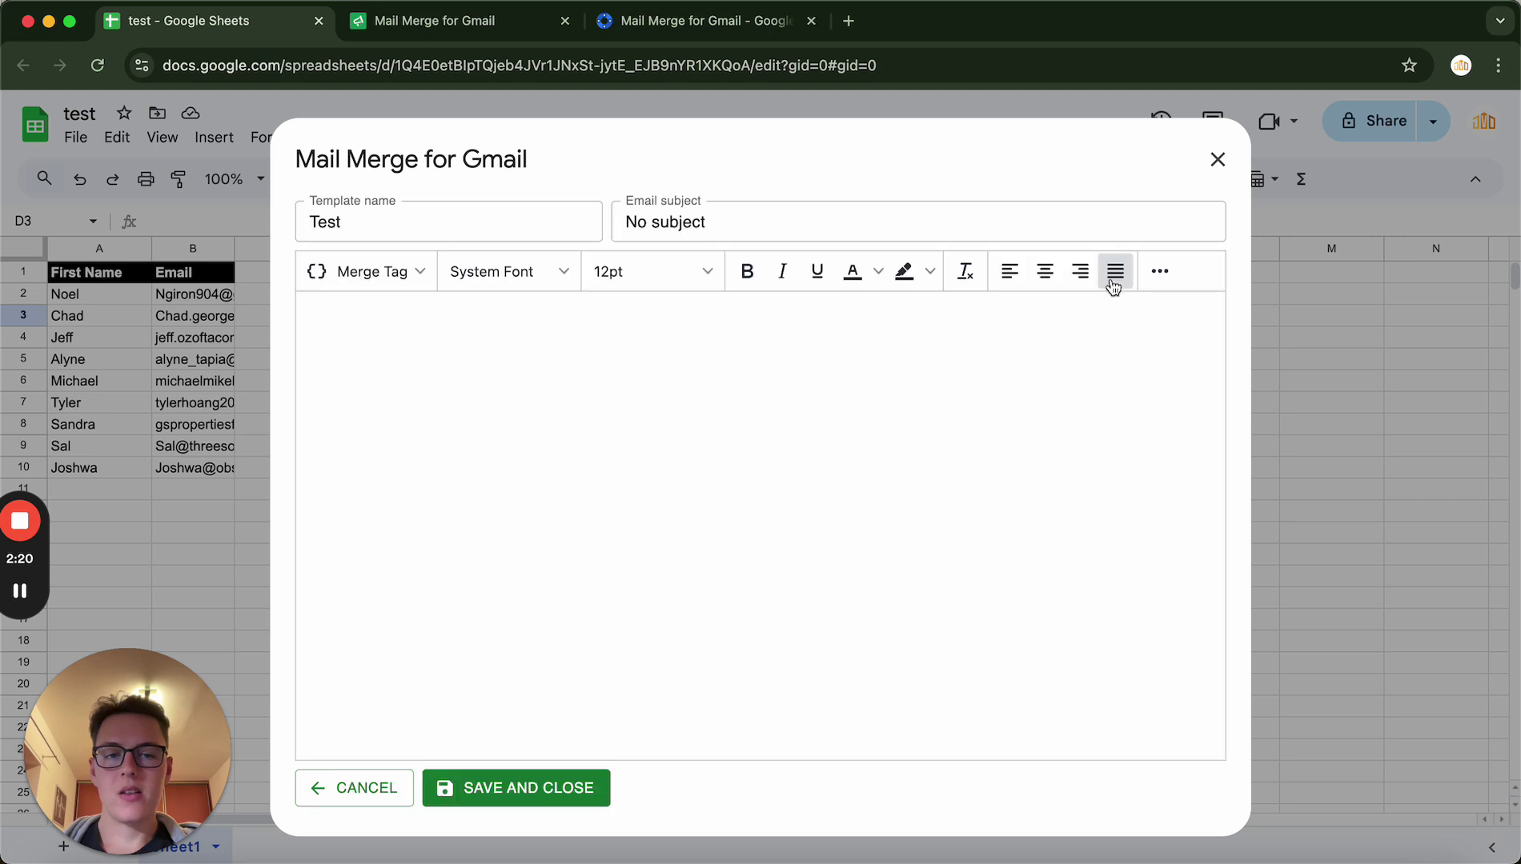
click(705, 223)
text(hey)
click(476, 351)
text(Hey)
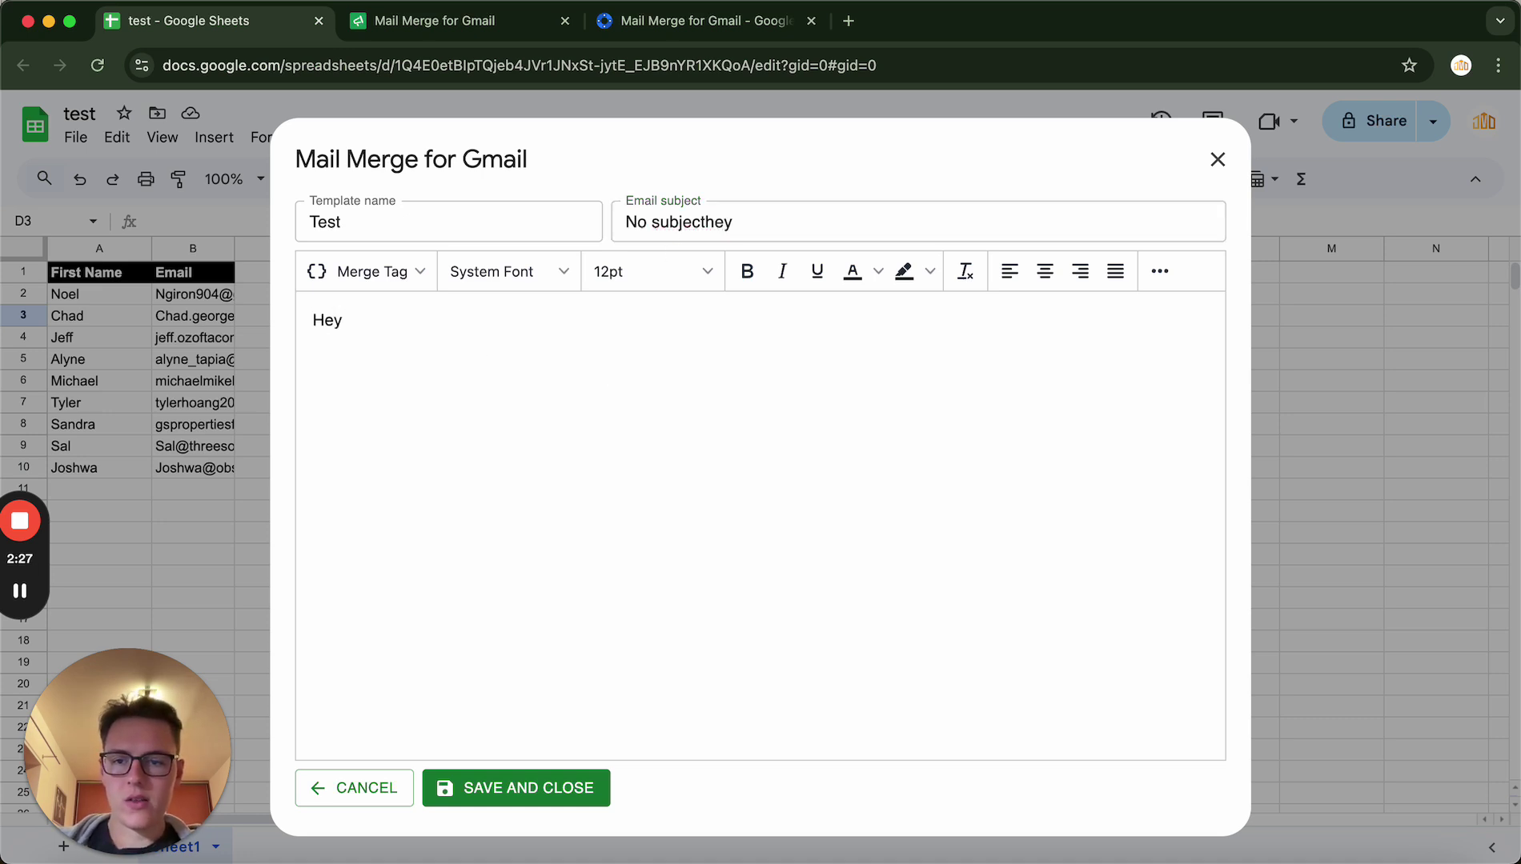
click(344, 278)
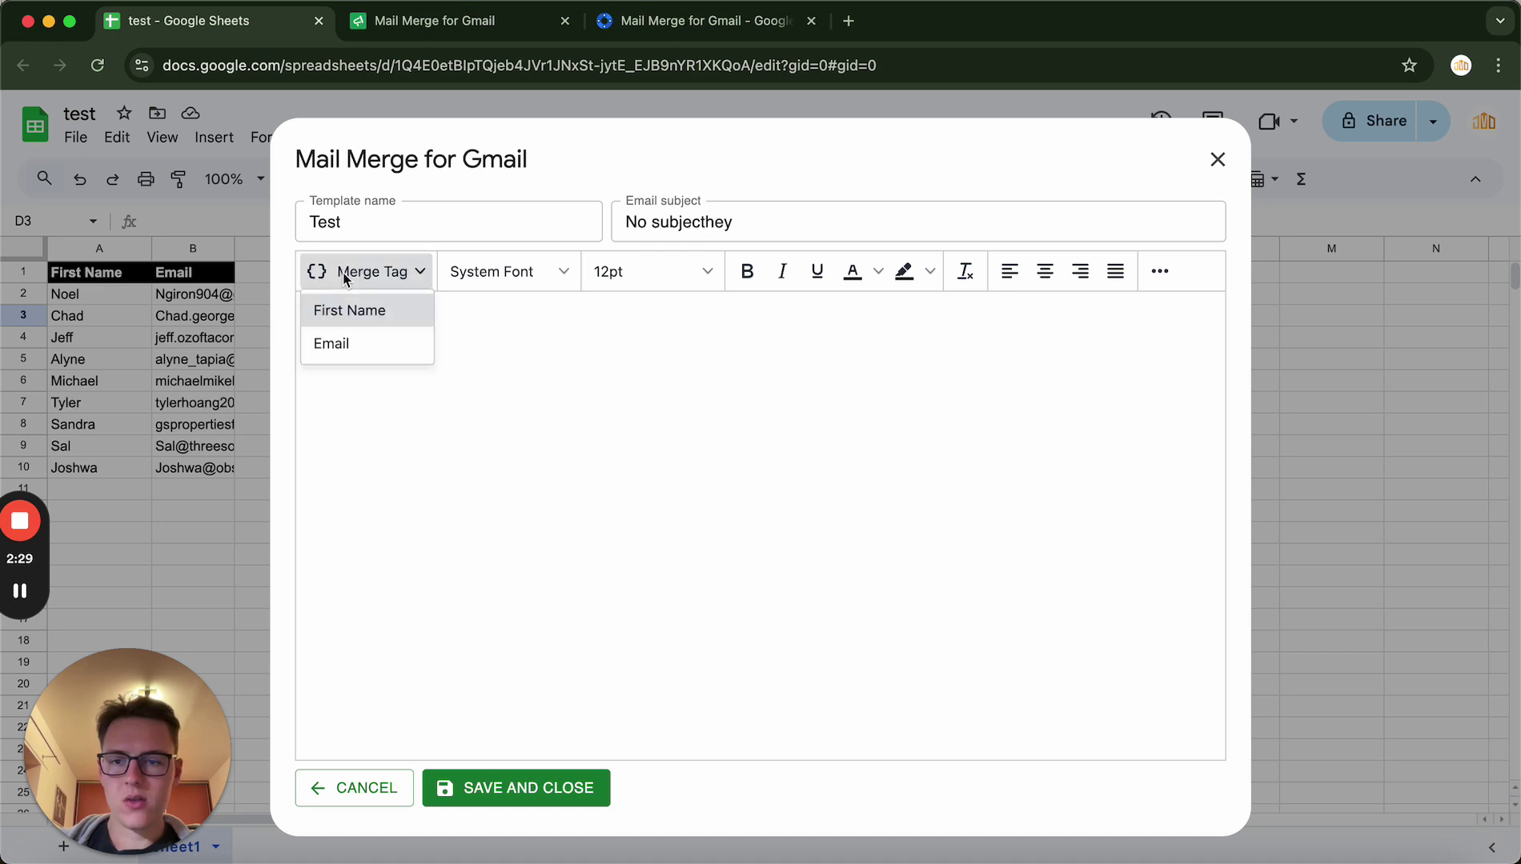
click(390, 309)
text(Hey {{First Name}})
drag(461, 323, 348, 326)
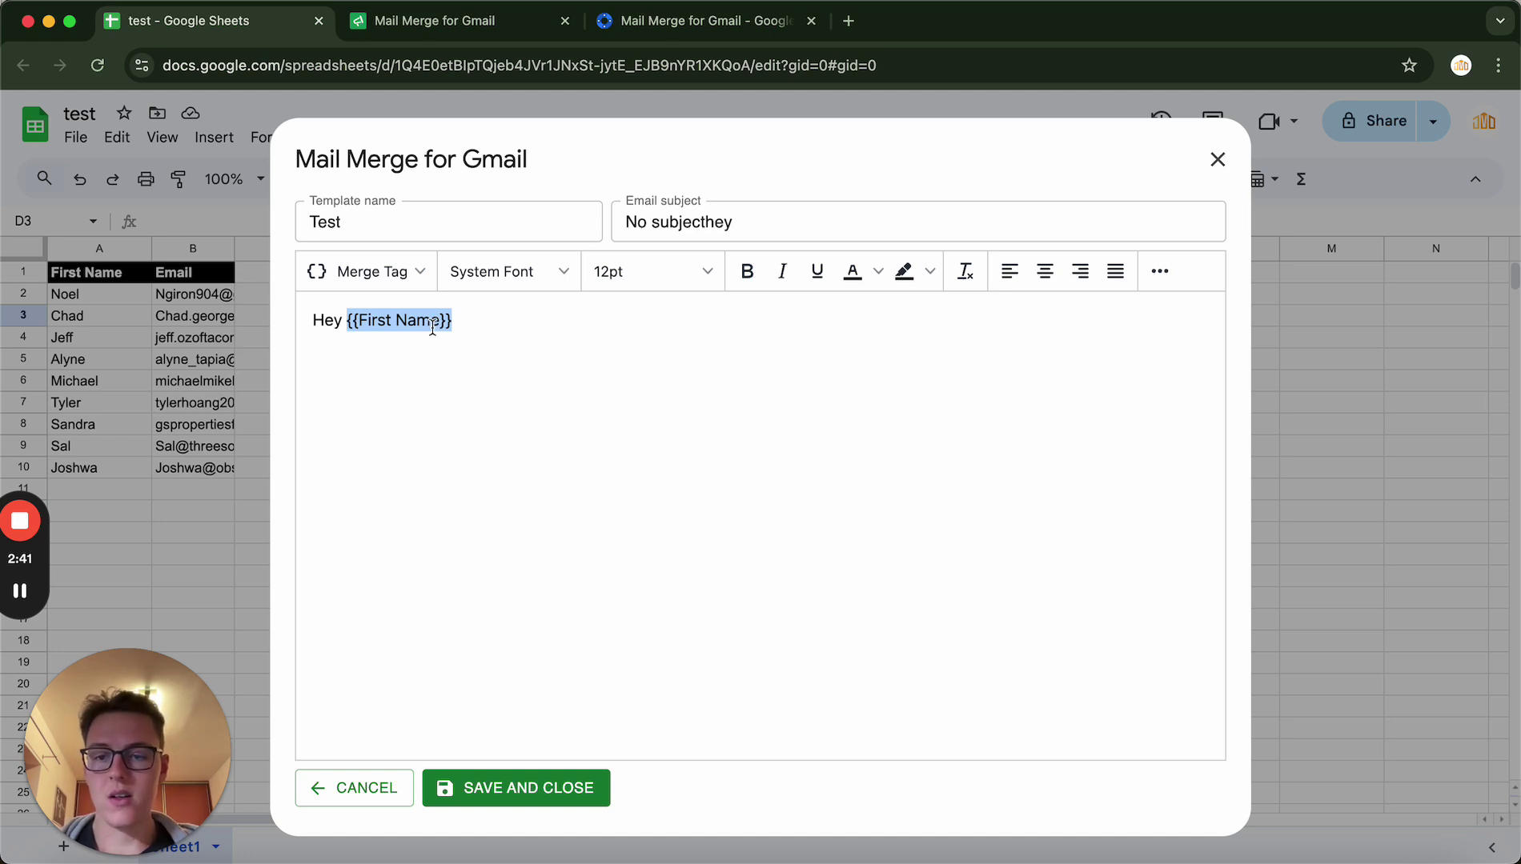
click(481, 325)
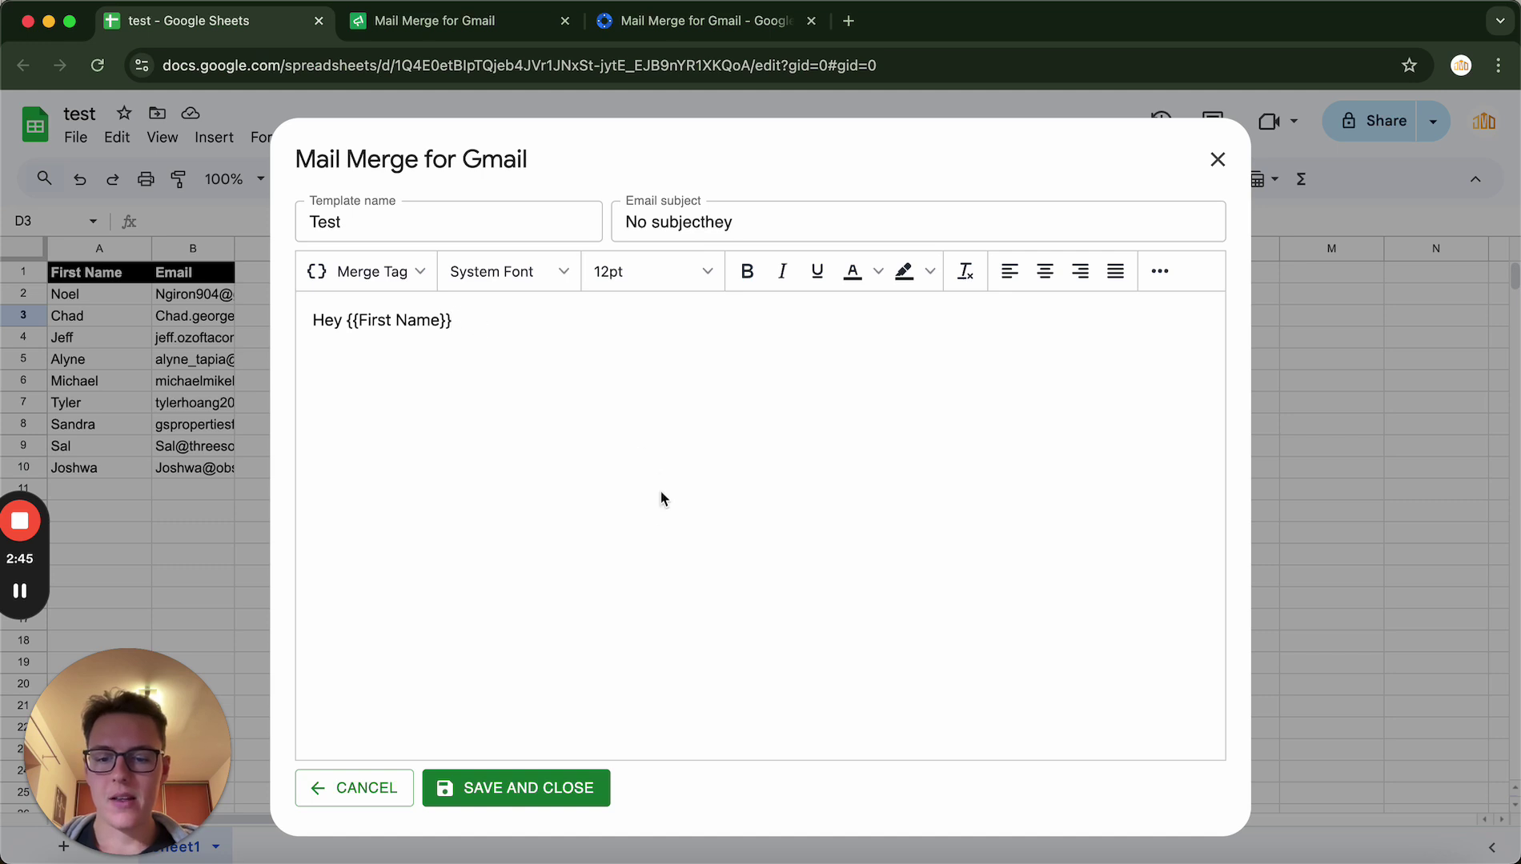
Save and close the Test template so the preview reads 'Hey Noel' for nine recipients.
click(542, 789)
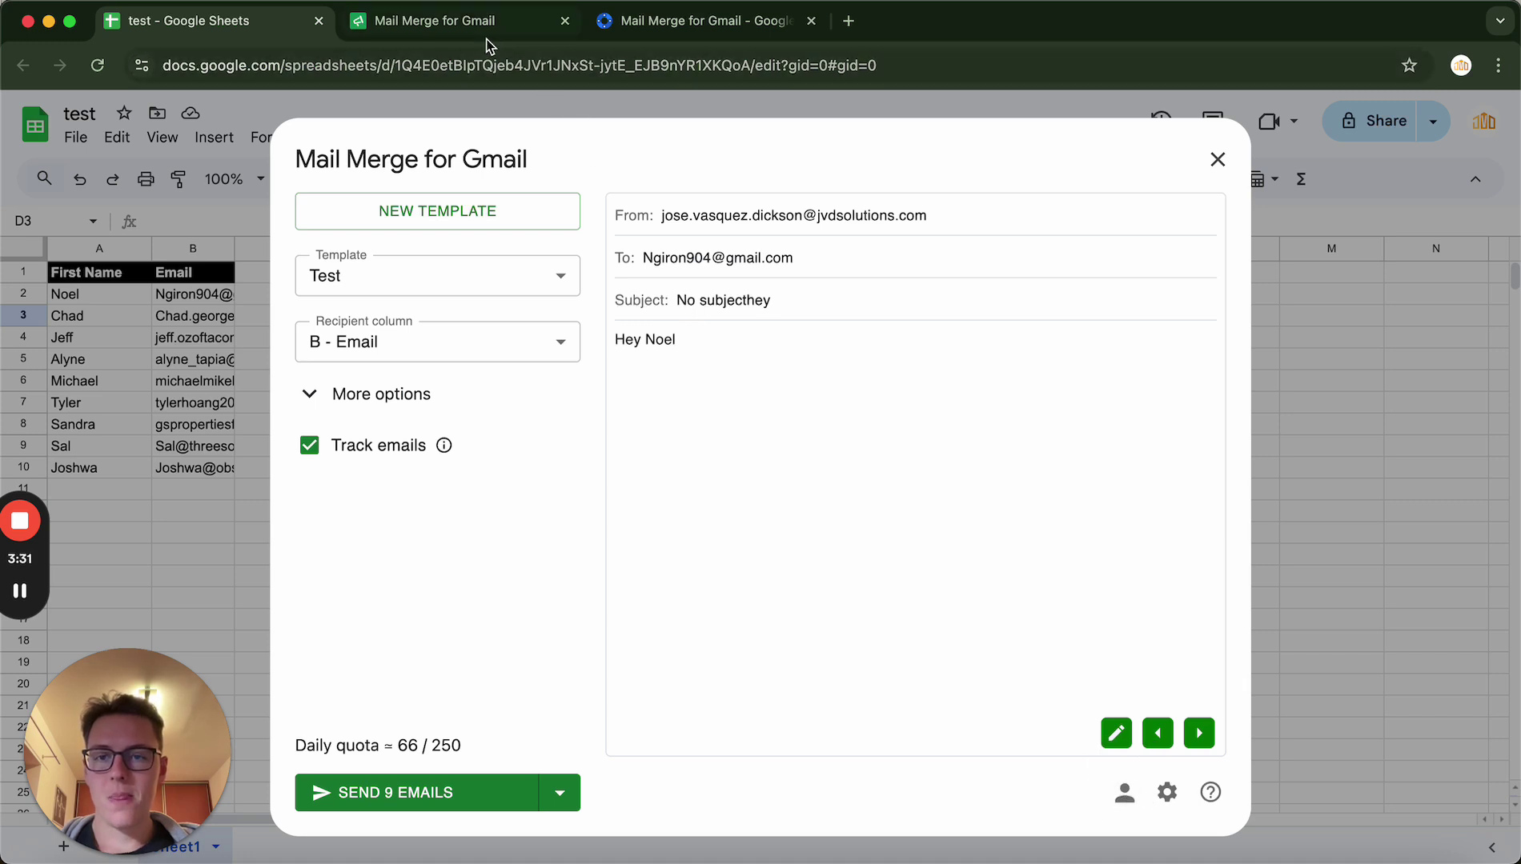
click(484, 39)
scroll(731, 555, down, 1)
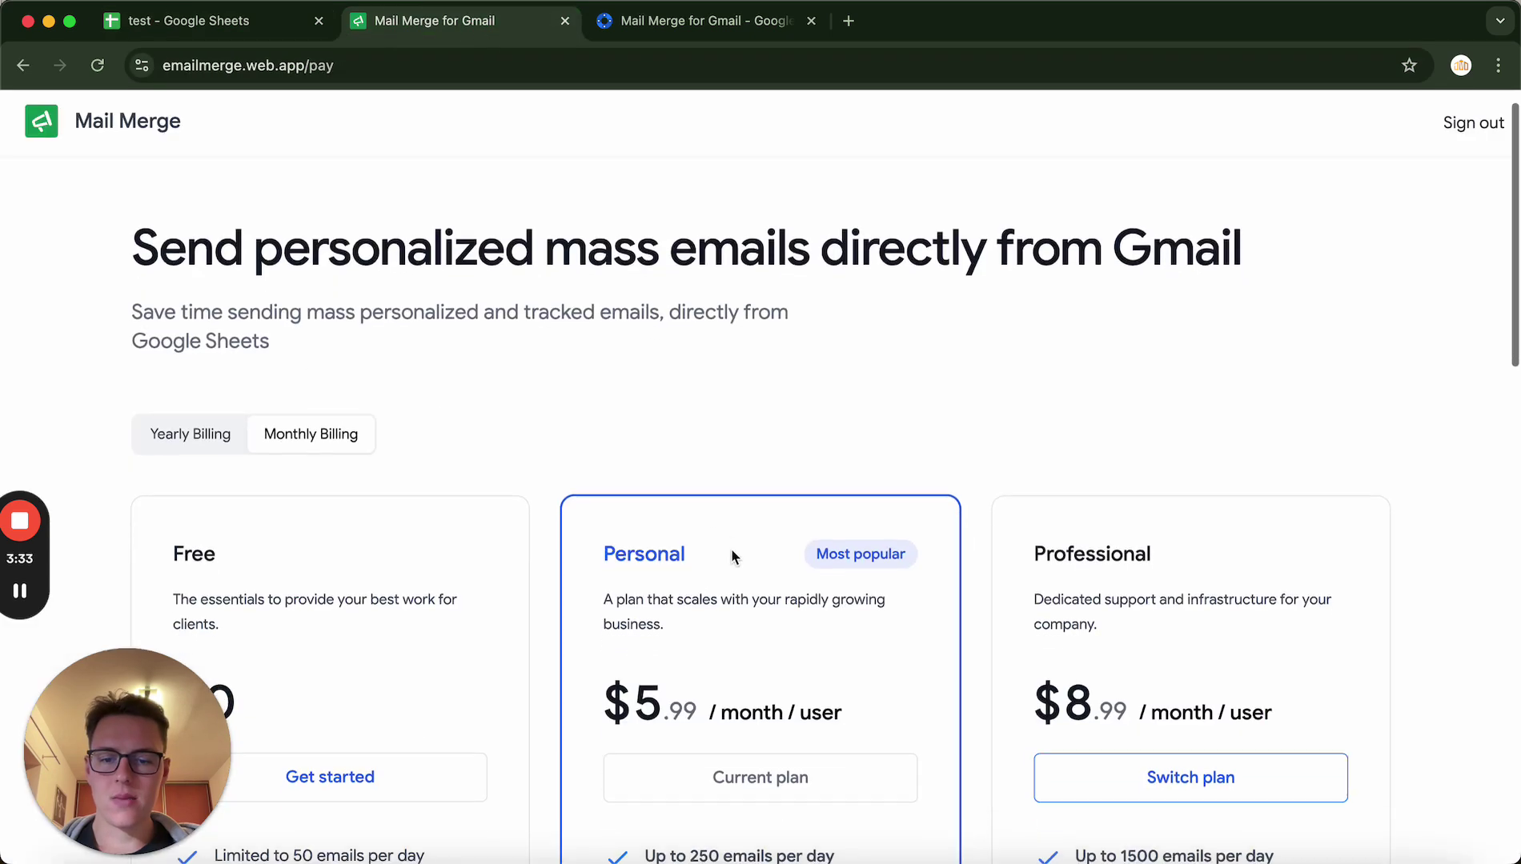
click(258, 27)
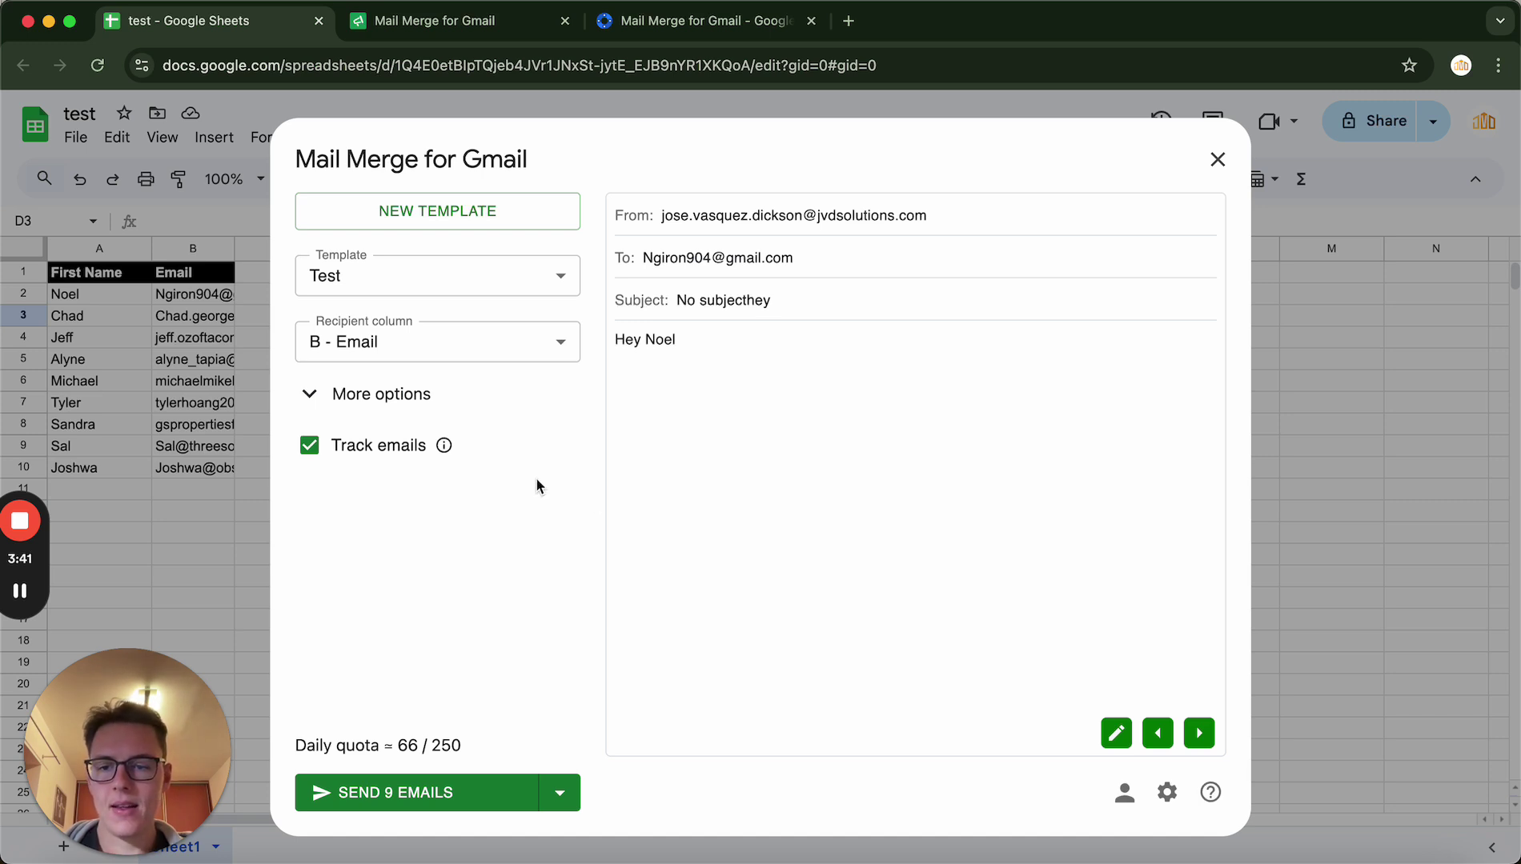
Send the Test template campaign as nine emails to the listed contacts.
click(417, 806)
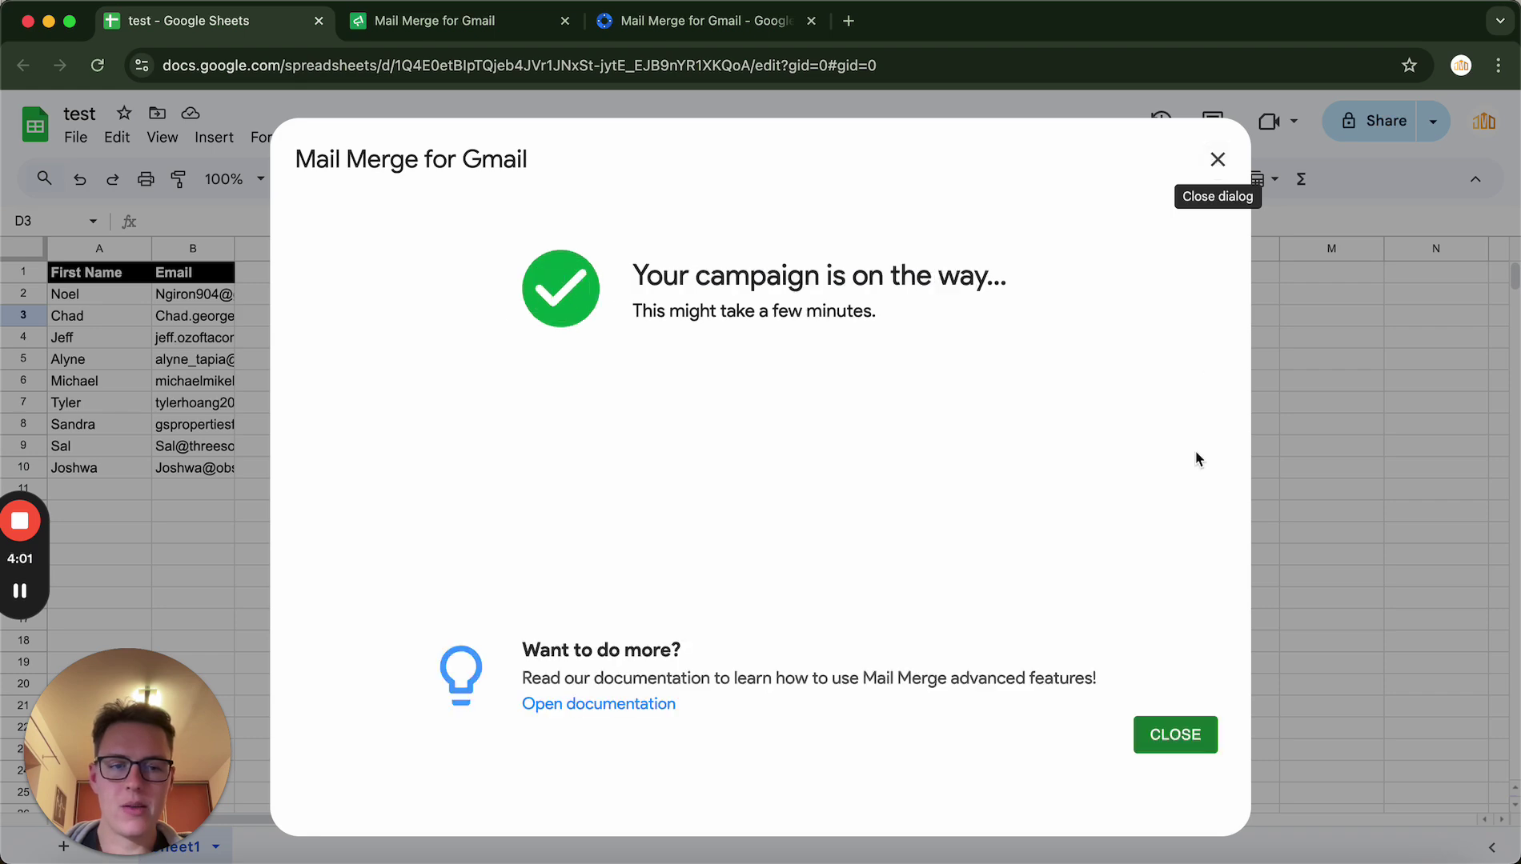
Dismiss the confirmation and review the Sent / In queue statuses filling columns C and D.
click(1216, 160)
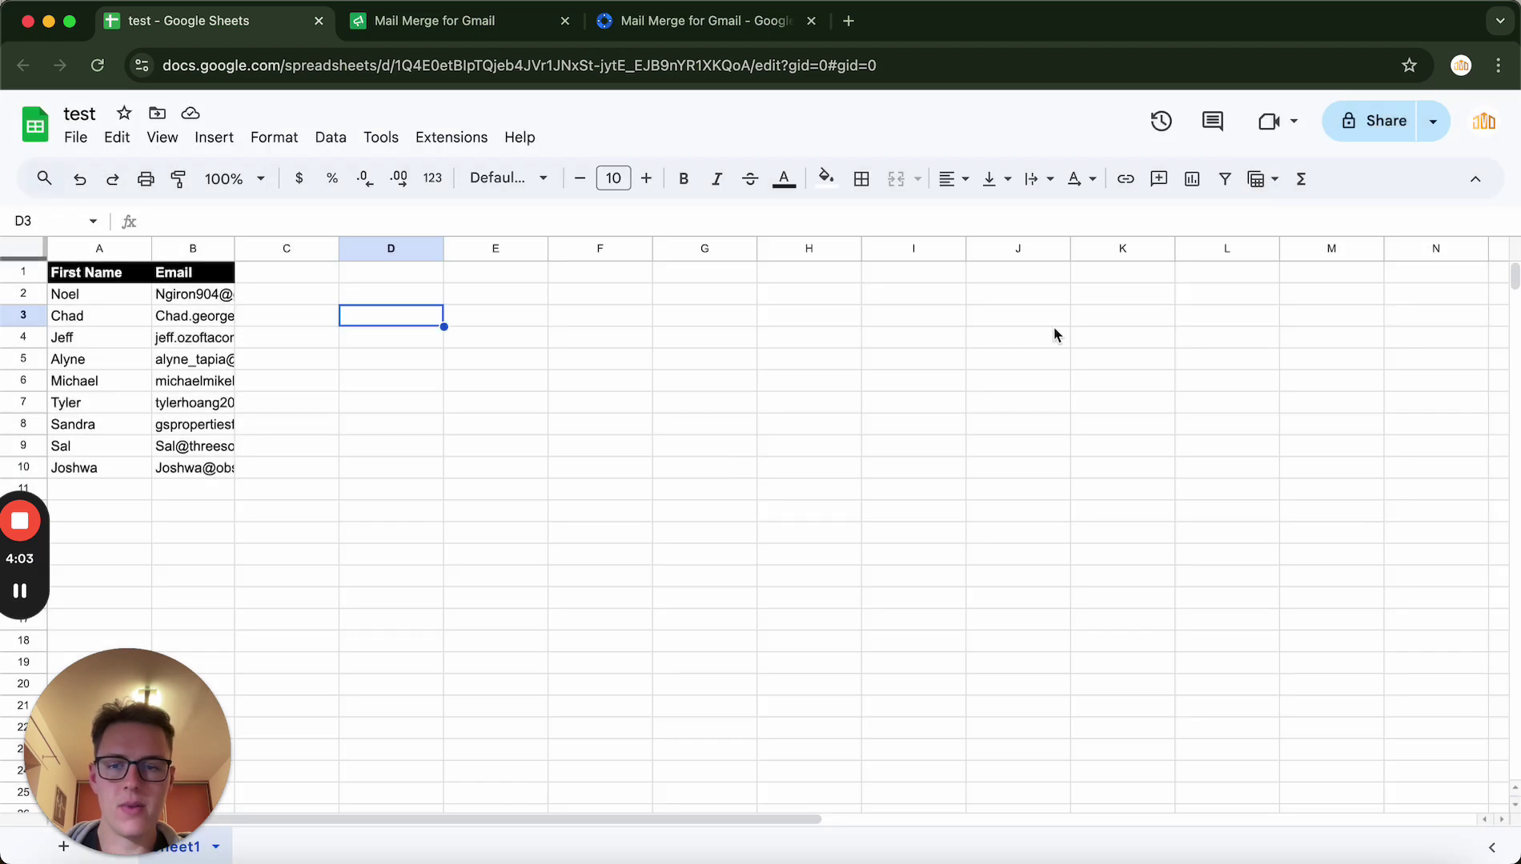
click(546, 446)
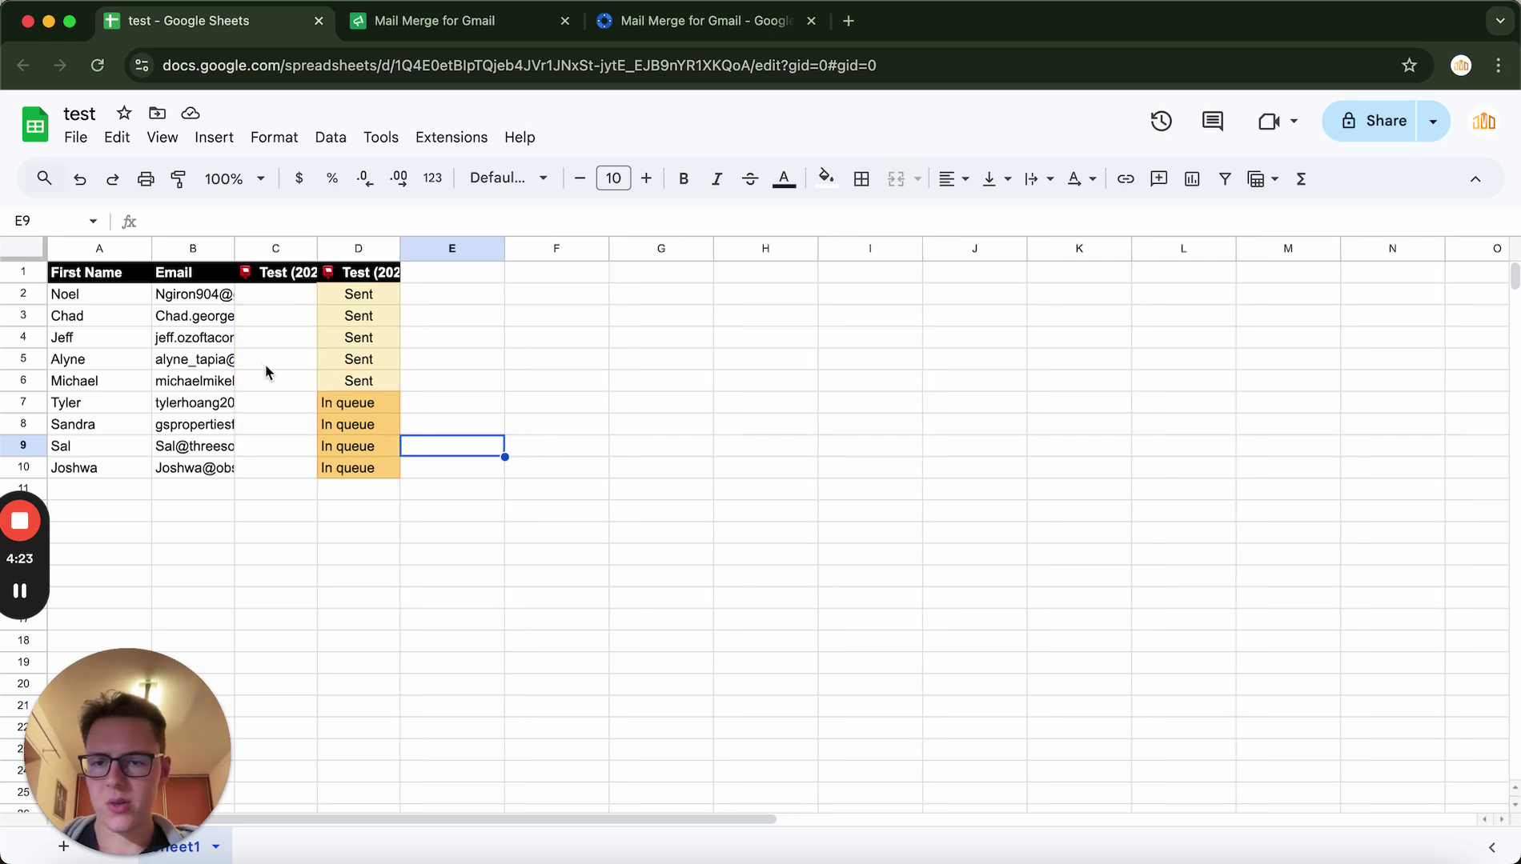
drag(333, 297, 335, 386)
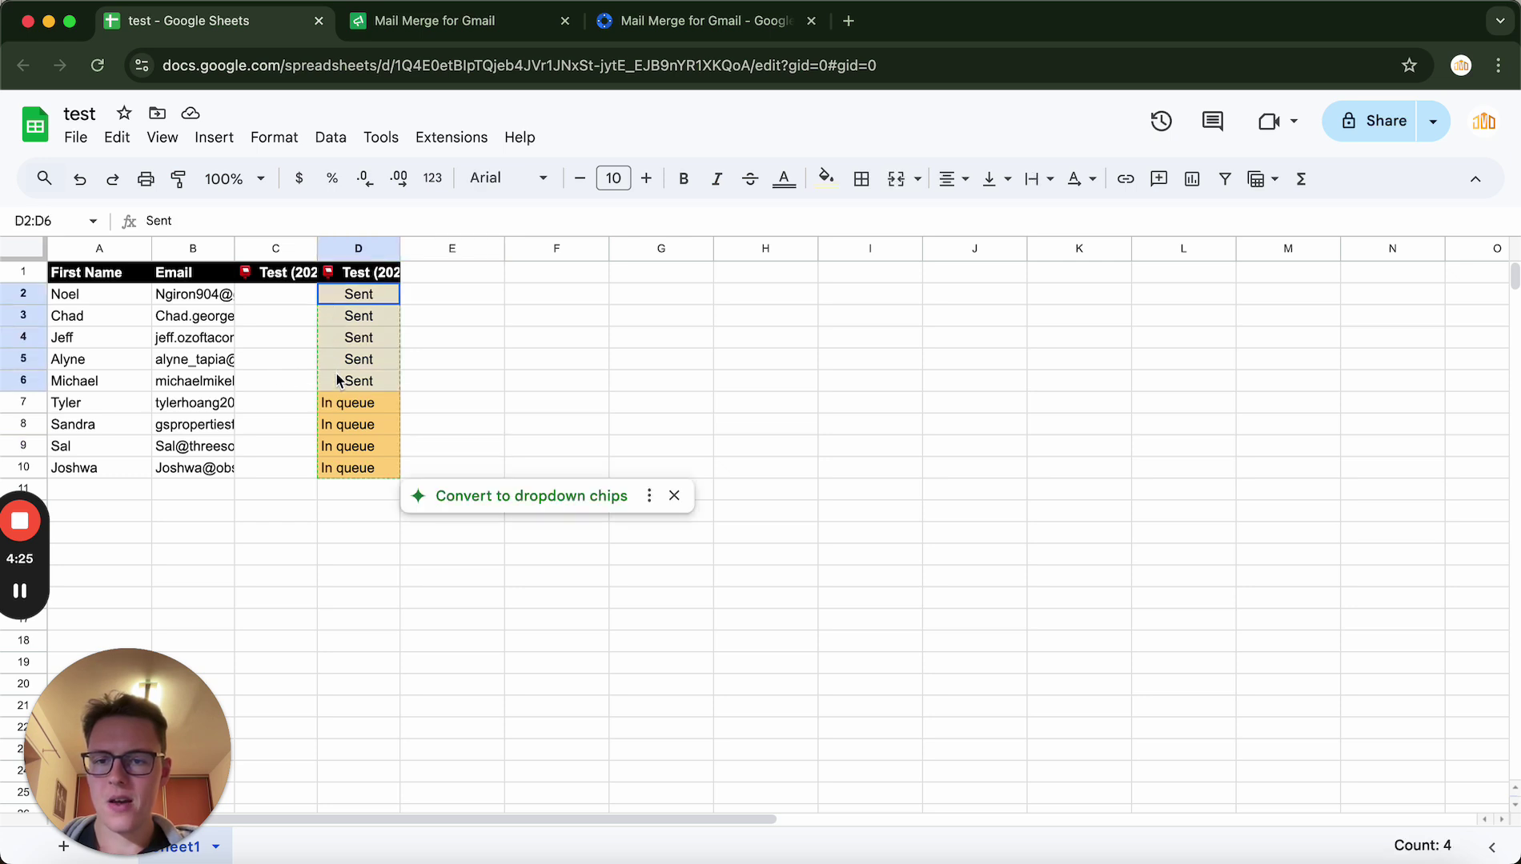
click(466, 380)
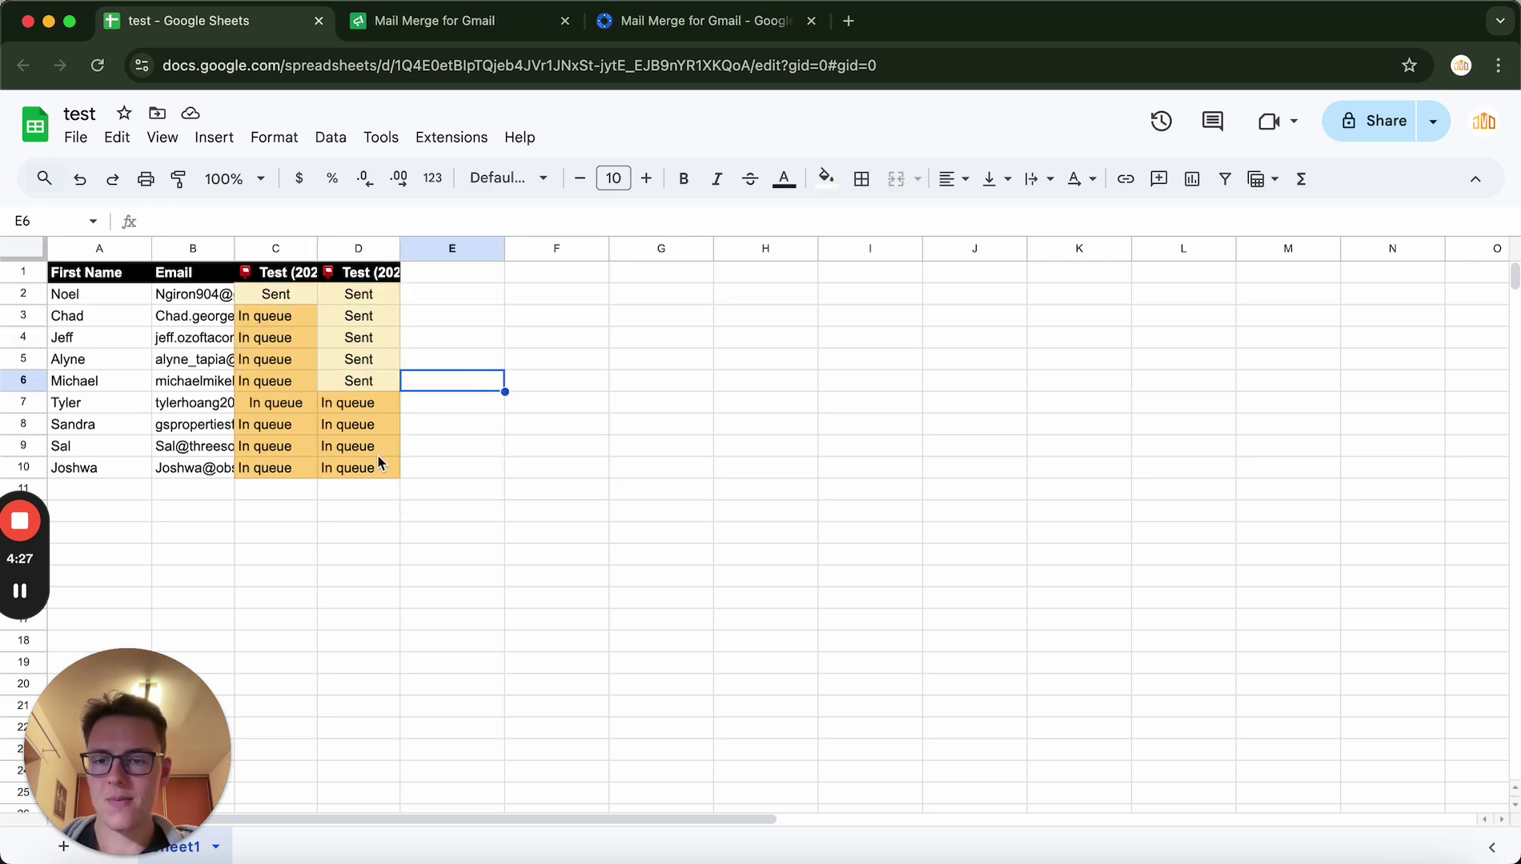
click(365, 582)
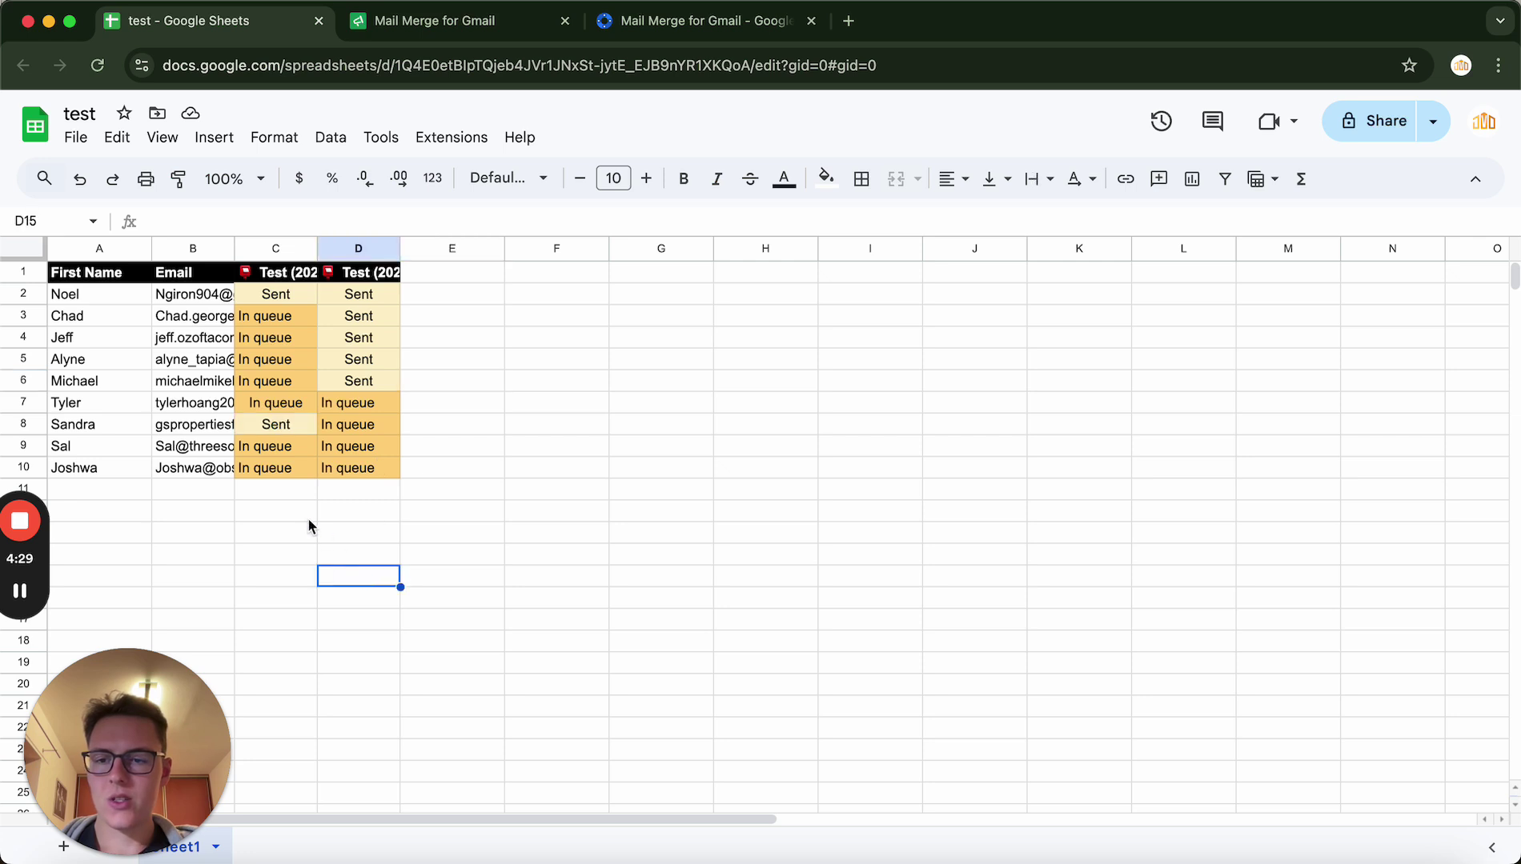